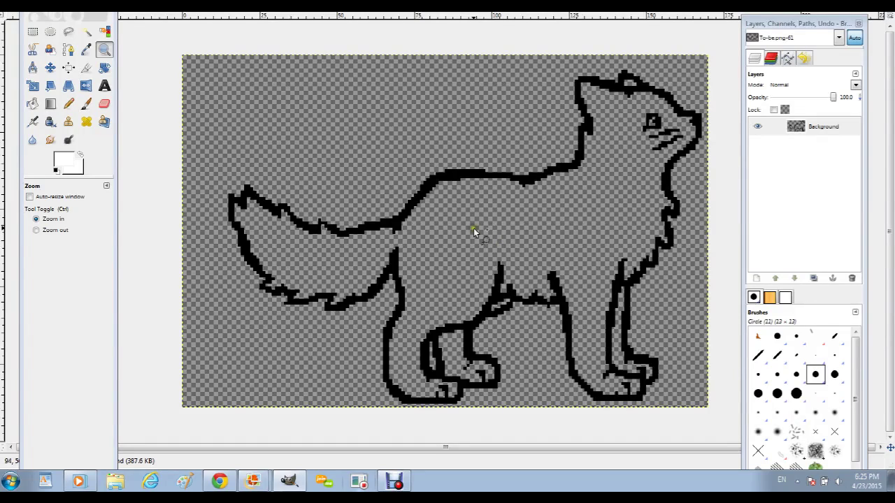
# Create a new layer named fur and move it below the outline layer.
pyautogui.click(755, 279)
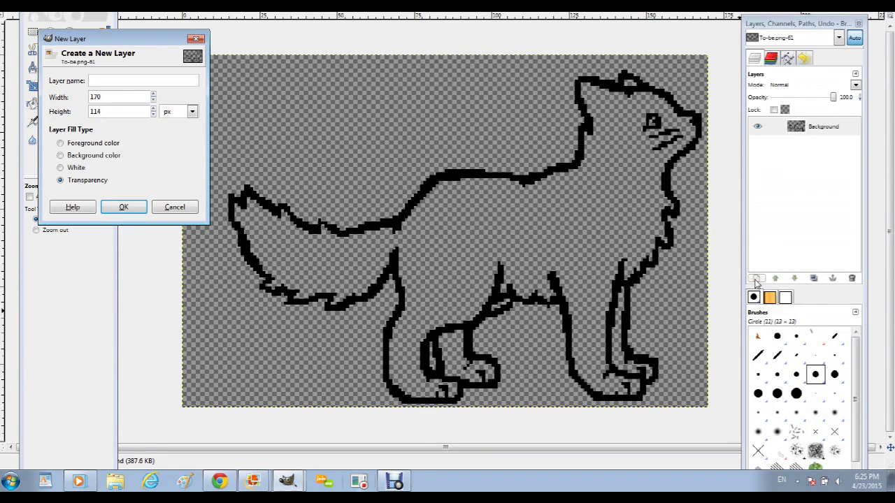
pyautogui.write('fur')
pyautogui.press('Return')
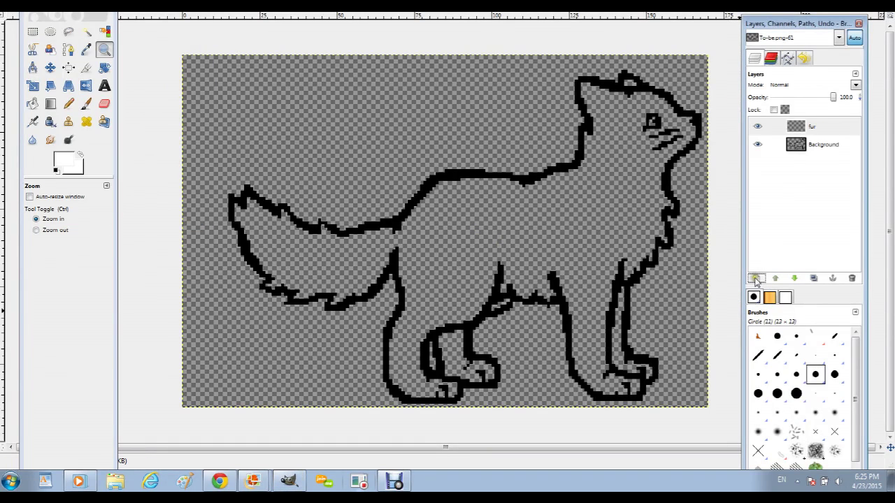
pyautogui.click(794, 278)
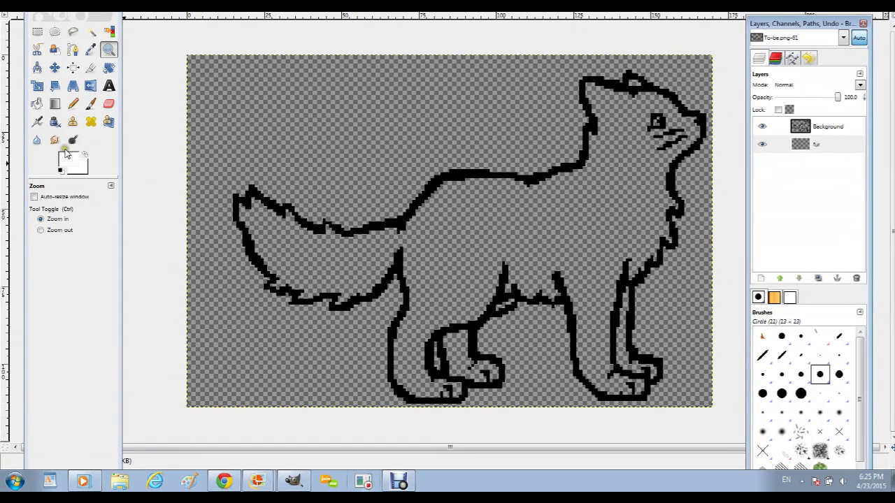
# Bucket-fill the fur layer with light grey b3b3b3.
pyautogui.click(65, 156)
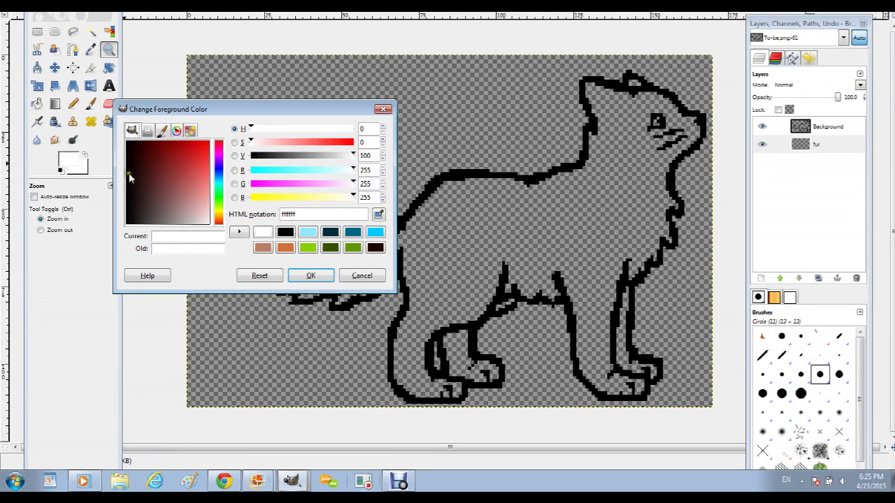
pyautogui.moveTo(197, 226); pyautogui.dragTo(185, 239)
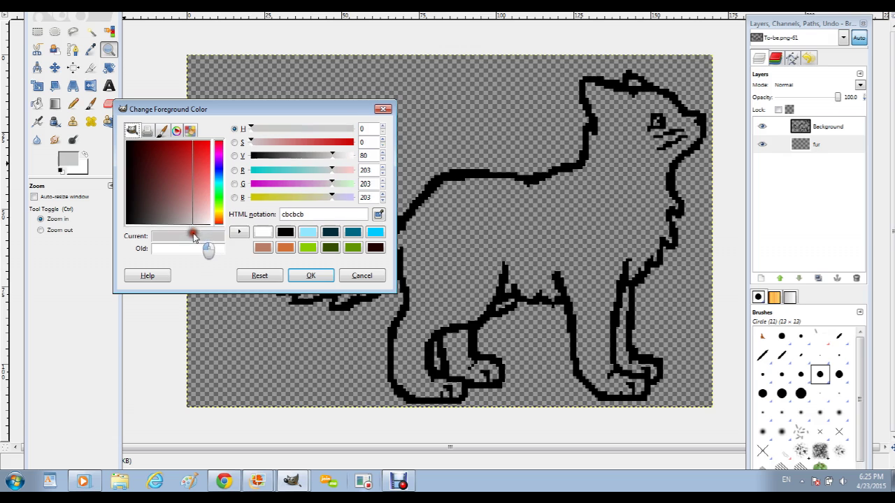
pyautogui.click(307, 275)
pyautogui.click(37, 112)
pyautogui.click(343, 210)
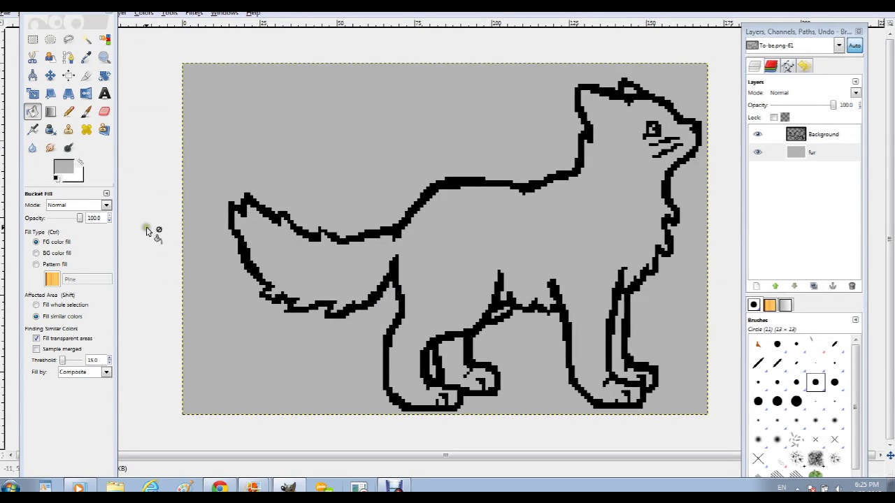
# Recolour the fur layer by refilling it with darker grey 686868.
pyautogui.click(62, 166)
pyautogui.moveTo(176, 232); pyautogui.dragTo(160, 252)
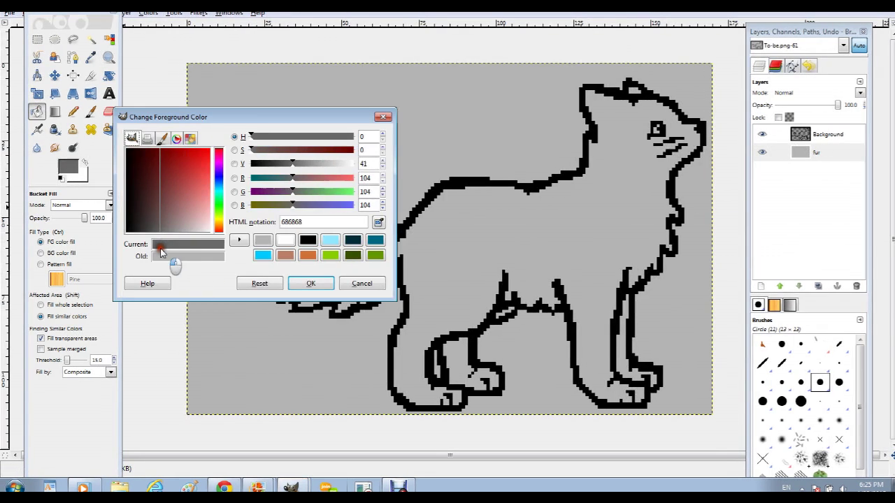
pyautogui.click(306, 284)
pyautogui.click(424, 226)
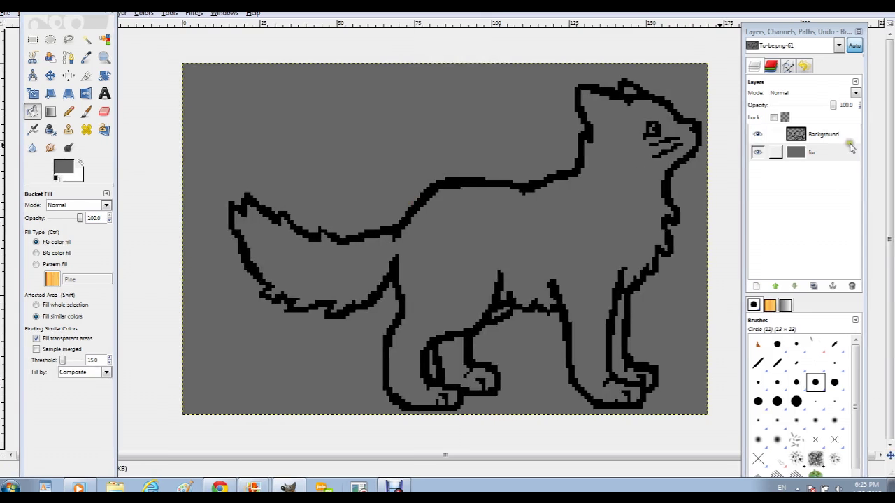
pyautogui.click(759, 286)
pyautogui.write('stripes')
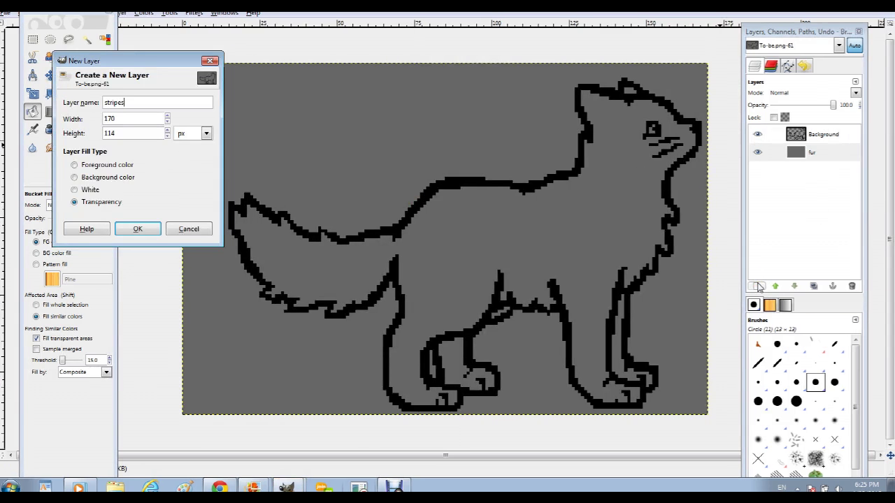
# Add the stripes layer and ready the Paintbrush at scale 0.15 with light grey d4d4d4.
pyautogui.press('Return')
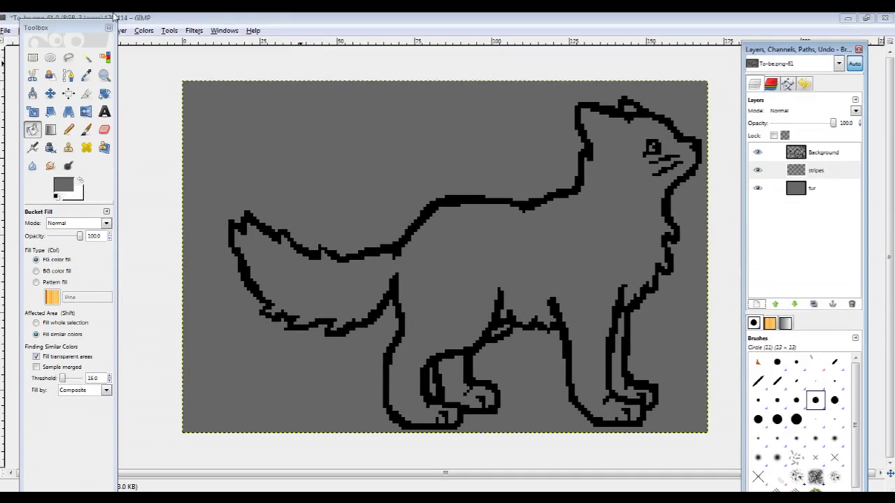
pyautogui.click(91, 129)
pyautogui.click(78, 183)
pyautogui.moveTo(175, 246); pyautogui.dragTo(195, 249)
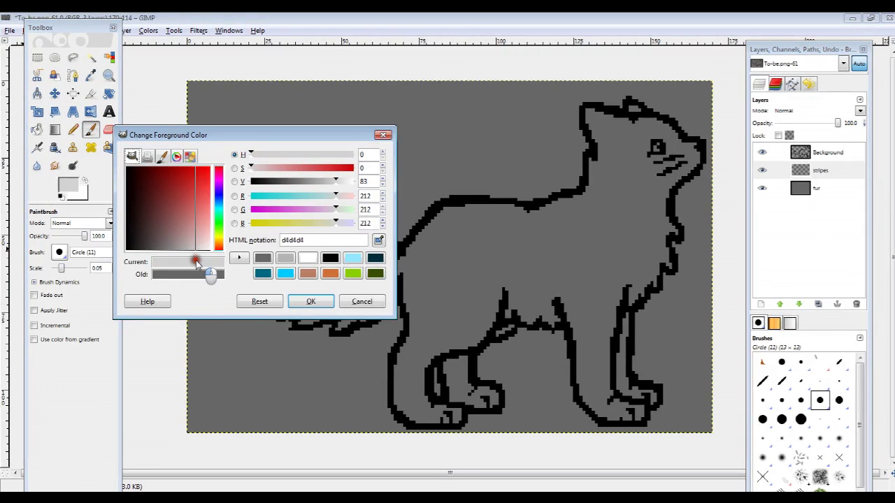
pyautogui.click(311, 301)
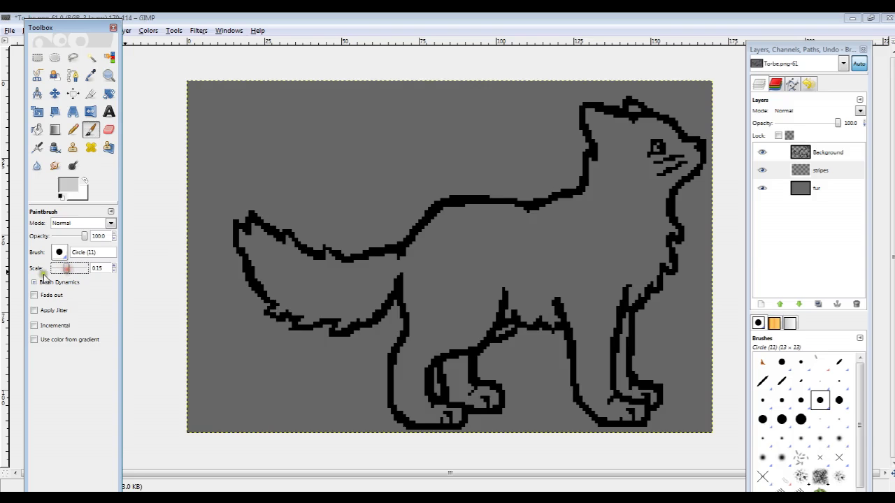
# Paint four curving light grey stripes down the cat's back, shoulder and flank.
pyautogui.moveTo(468, 192)
pyautogui.mouseDown()
pyautogui.moveTo(544, 289)
pyautogui.moveTo(538, 302)
pyautogui.moveTo(514, 299)
pyautogui.moveTo(535, 293)
pyautogui.moveTo(523, 257)
pyautogui.moveTo(480, 236)
pyautogui.moveTo(464, 200)
pyautogui.moveTo(537, 290)
pyautogui.moveTo(525, 263)
pyautogui.mouseUp()
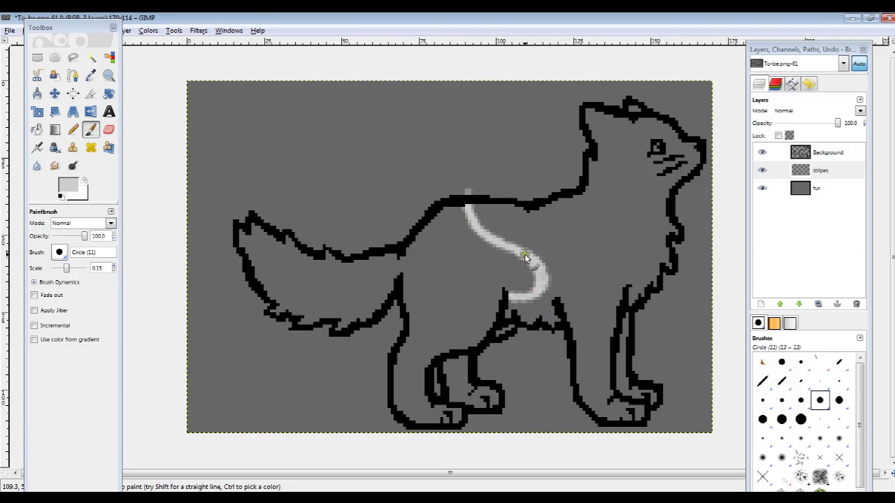
pyautogui.moveTo(515, 195)
pyautogui.mouseDown()
pyautogui.moveTo(509, 202)
pyautogui.moveTo(534, 237)
pyautogui.moveTo(554, 246)
pyautogui.moveTo(525, 233)
pyautogui.moveTo(516, 207)
pyautogui.moveTo(523, 230)
pyautogui.mouseUp()
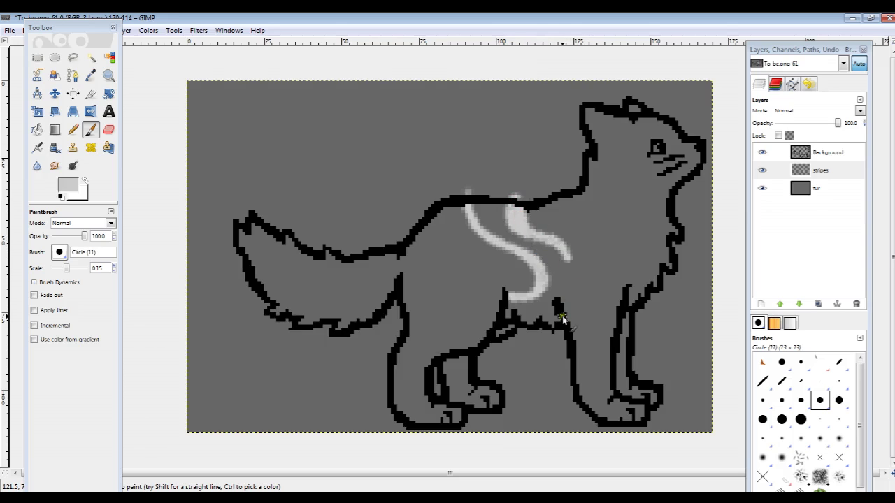
pyautogui.moveTo(563, 310)
pyautogui.mouseDown()
pyautogui.moveTo(585, 299)
pyautogui.moveTo(603, 240)
pyautogui.moveTo(580, 202)
pyautogui.moveTo(550, 202)
pyautogui.moveTo(567, 246)
pyautogui.moveTo(537, 228)
pyautogui.moveTo(546, 231)
pyautogui.moveTo(551, 196)
pyautogui.moveTo(592, 212)
pyautogui.moveTo(603, 256)
pyautogui.moveTo(586, 289)
pyautogui.moveTo(565, 300)
pyautogui.moveTo(515, 300)
pyautogui.moveTo(552, 307)
pyautogui.moveTo(560, 297)
pyautogui.moveTo(549, 318)
pyautogui.moveTo(511, 303)
pyautogui.moveTo(545, 312)
pyautogui.mouseUp()
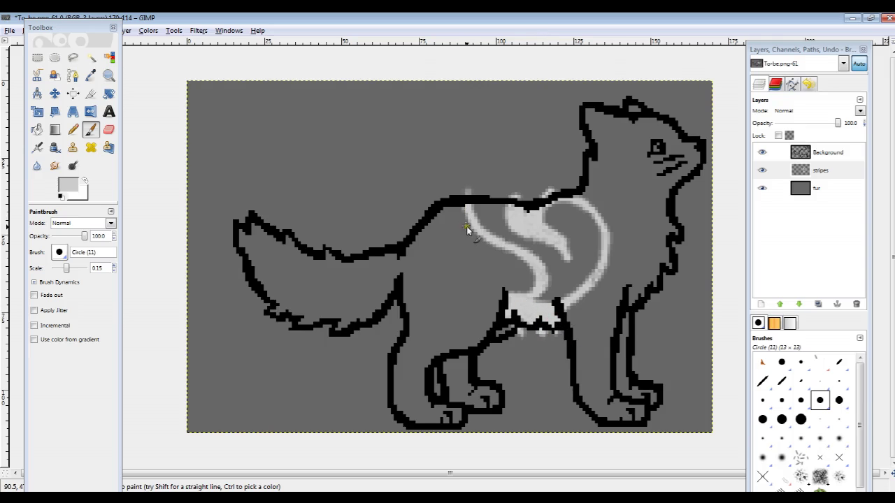
pyautogui.moveTo(468, 222)
pyautogui.mouseDown()
pyautogui.moveTo(503, 278)
pyautogui.moveTo(445, 297)
pyautogui.moveTo(448, 316)
pyautogui.moveTo(460, 329)
pyautogui.moveTo(499, 315)
pyautogui.moveTo(485, 310)
pyautogui.moveTo(494, 315)
pyautogui.mouseUp()
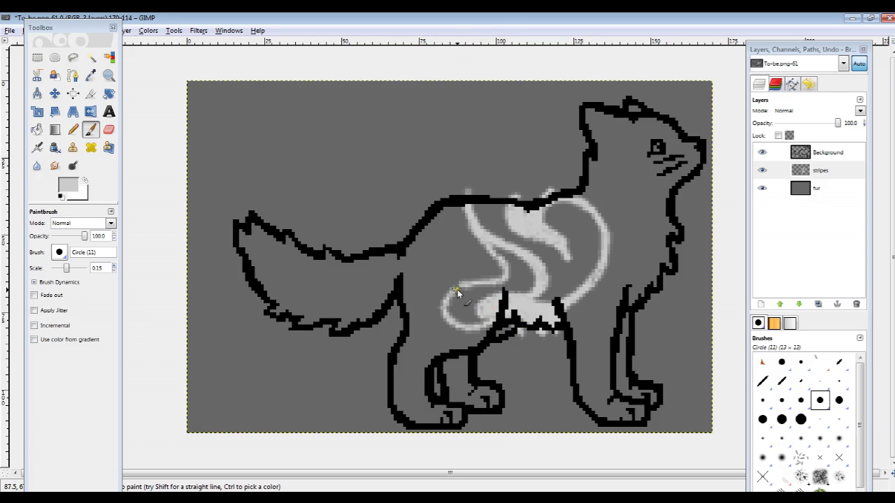
pyautogui.hotkey('shift', 'e')
# Erase part of the belly loop and paint more light grey stripes from back toward belly and front leg.
pyautogui.moveTo(462, 297)
pyautogui.mouseDown()
pyautogui.moveTo(453, 278)
pyautogui.moveTo(436, 296)
pyautogui.moveTo(450, 314)
pyautogui.mouseUp()
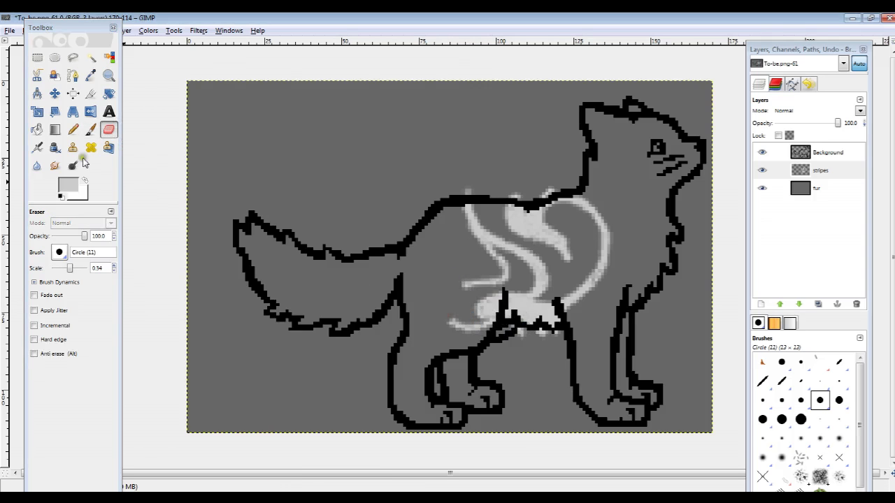
pyautogui.click(89, 131)
pyautogui.moveTo(467, 287); pyautogui.dragTo(454, 292)
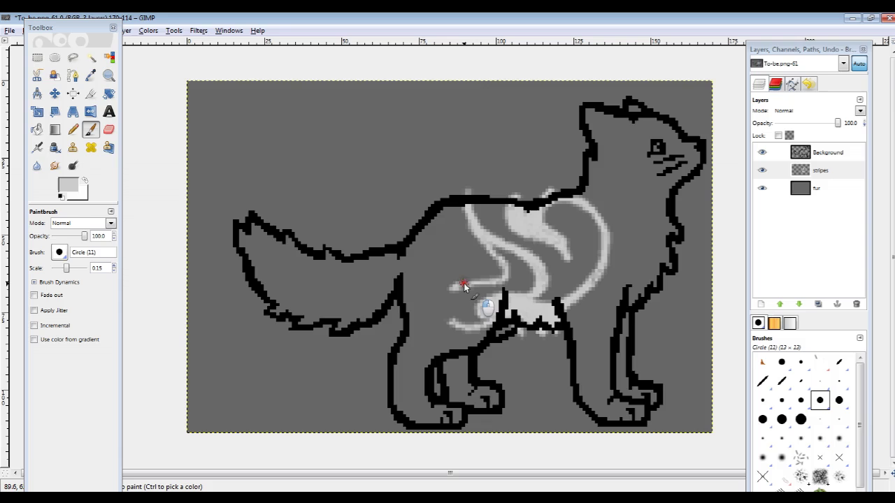
pyautogui.moveTo(456, 288)
pyautogui.mouseDown()
pyautogui.moveTo(463, 273)
pyautogui.moveTo(452, 204)
pyautogui.mouseUp()
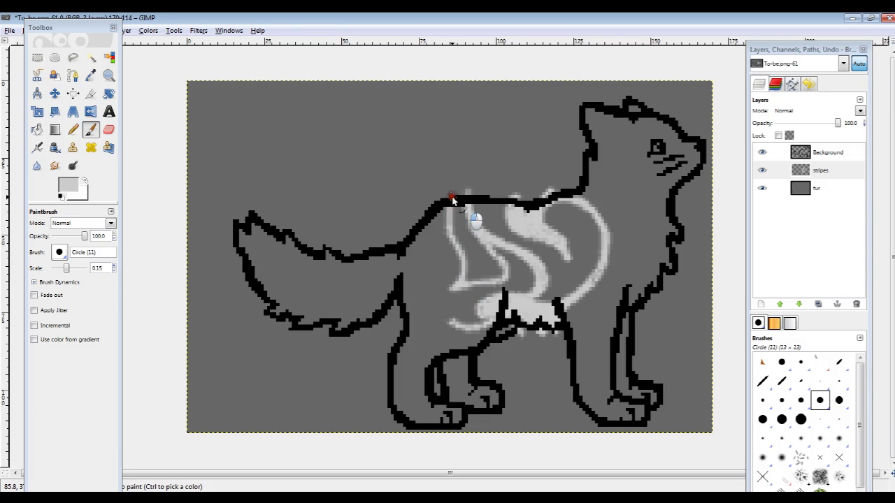
pyautogui.moveTo(431, 257)
pyautogui.mouseDown()
pyautogui.moveTo(407, 309)
pyautogui.moveTo(439, 346)
pyautogui.moveTo(491, 330)
pyautogui.mouseUp()
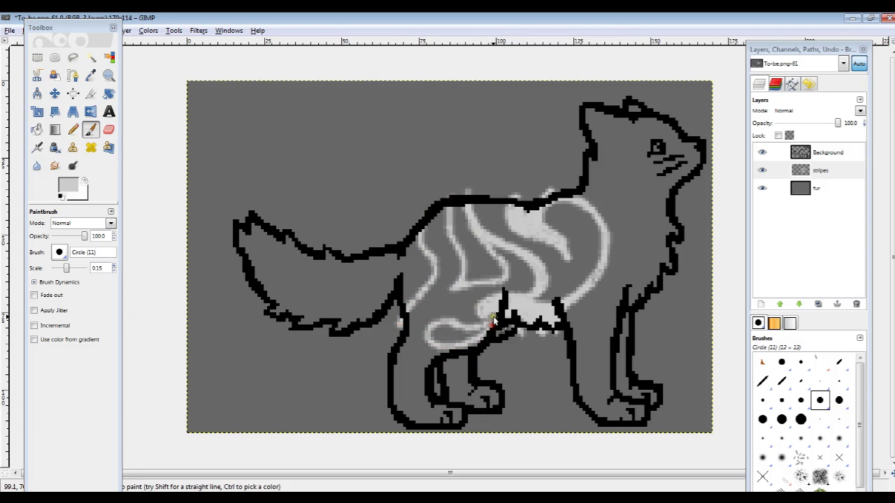
pyautogui.moveTo(436, 340)
pyautogui.mouseDown()
pyautogui.moveTo(460, 345)
pyautogui.moveTo(456, 333)
pyautogui.moveTo(443, 334)
pyautogui.moveTo(455, 350)
pyautogui.moveTo(472, 343)
pyautogui.mouseUp()
pyautogui.moveTo(459, 203)
pyautogui.mouseDown()
pyautogui.moveTo(452, 235)
pyautogui.moveTo(464, 265)
pyautogui.moveTo(490, 280)
pyautogui.moveTo(492, 262)
pyautogui.mouseUp()
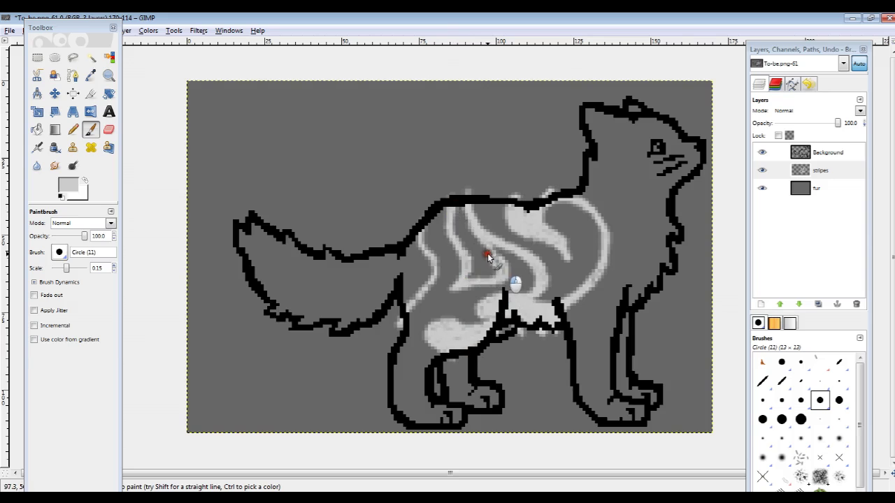
# Trace a thin stripe with the Pencil at scale 0.18.
pyautogui.click(73, 129)
pyautogui.moveTo(54, 271); pyautogui.dragTo(66, 273)
pyautogui.click(453, 211)
pyautogui.moveTo(470, 252)
pyautogui.mouseDown()
pyautogui.moveTo(465, 280)
pyautogui.moveTo(495, 280)
pyautogui.moveTo(466, 210)
pyautogui.moveTo(465, 271)
pyautogui.mouseUp()
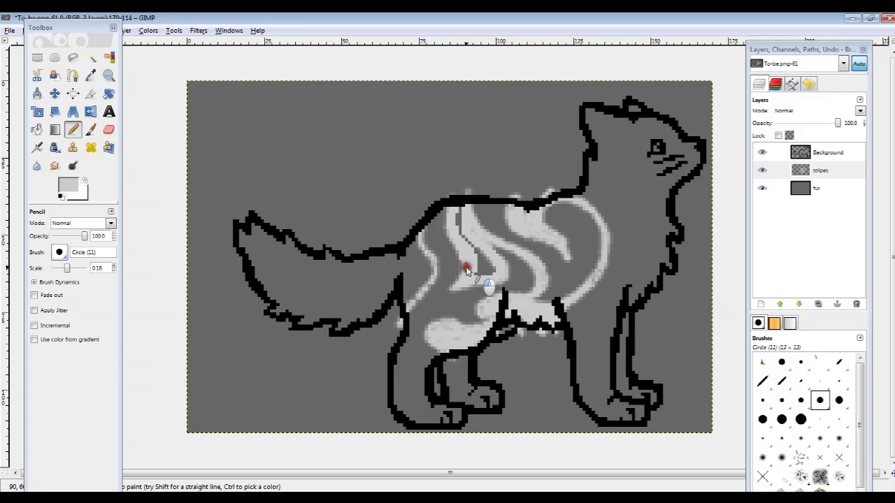
# Fill the dark stripe gap light grey, touch up with the Pencil, and brush the rump edge.
pyautogui.click(39, 130)
pyautogui.click(485, 268)
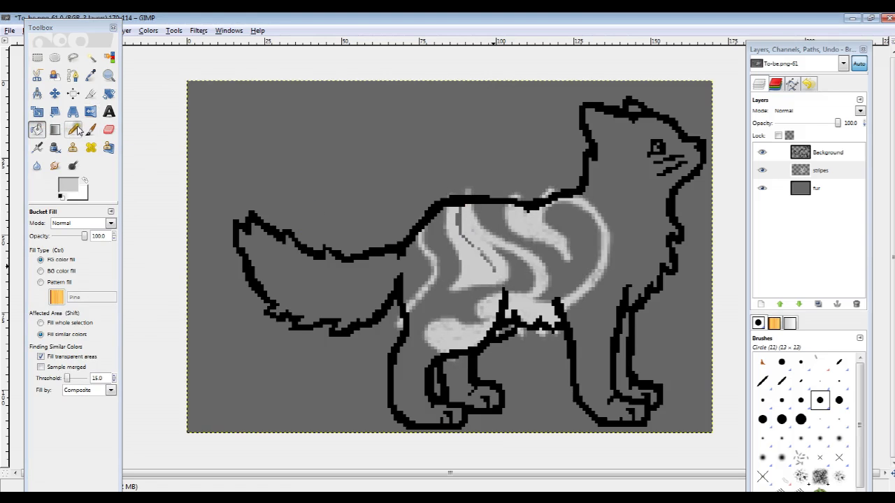
pyautogui.click(73, 129)
pyautogui.moveTo(490, 273); pyautogui.dragTo(459, 209)
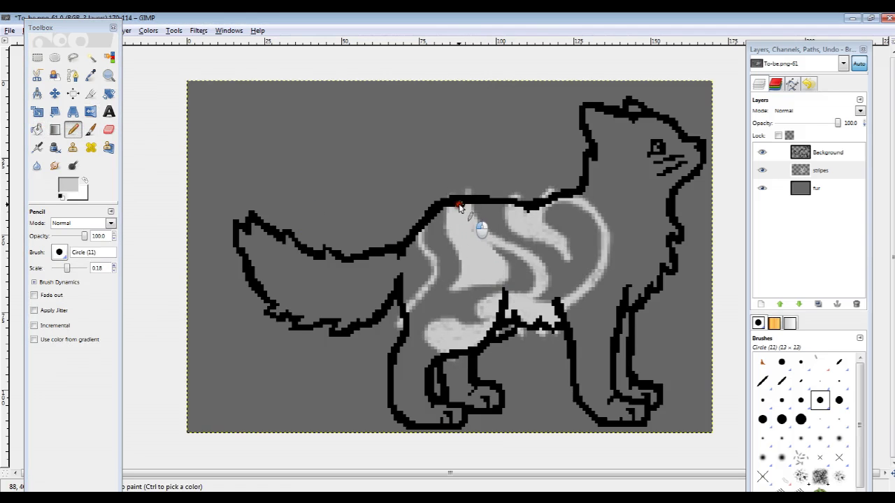
pyautogui.moveTo(544, 236); pyautogui.dragTo(531, 210)
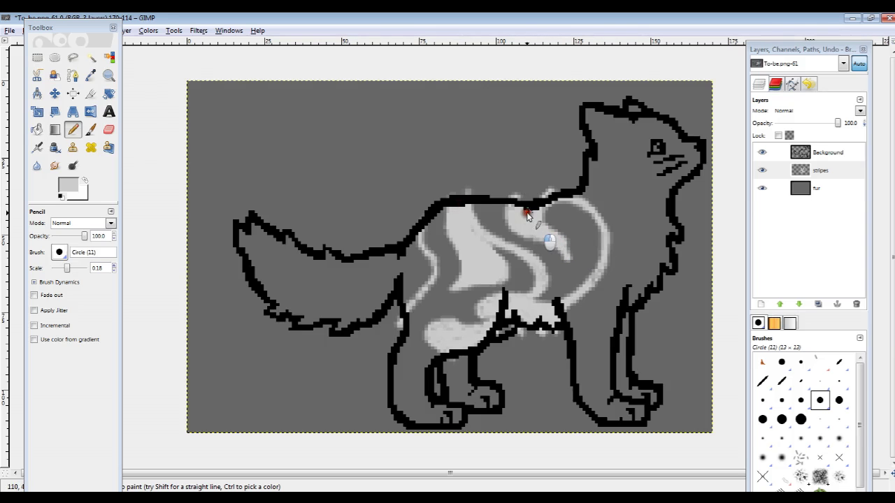
pyautogui.click(90, 129)
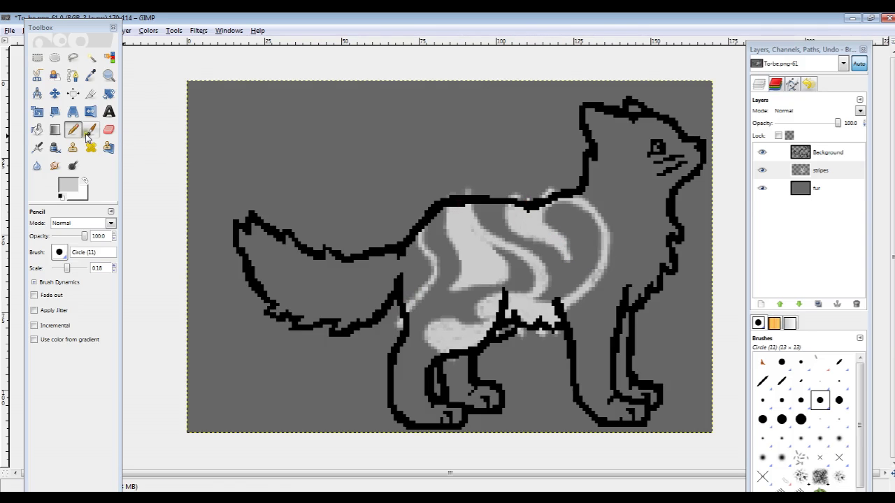
pyautogui.moveTo(433, 221)
pyautogui.mouseDown()
pyautogui.moveTo(418, 290)
pyautogui.moveTo(426, 256)
pyautogui.moveTo(408, 246)
pyautogui.moveTo(414, 286)
pyautogui.moveTo(425, 245)
pyautogui.moveTo(419, 281)
pyautogui.moveTo(423, 272)
pyautogui.mouseUp()
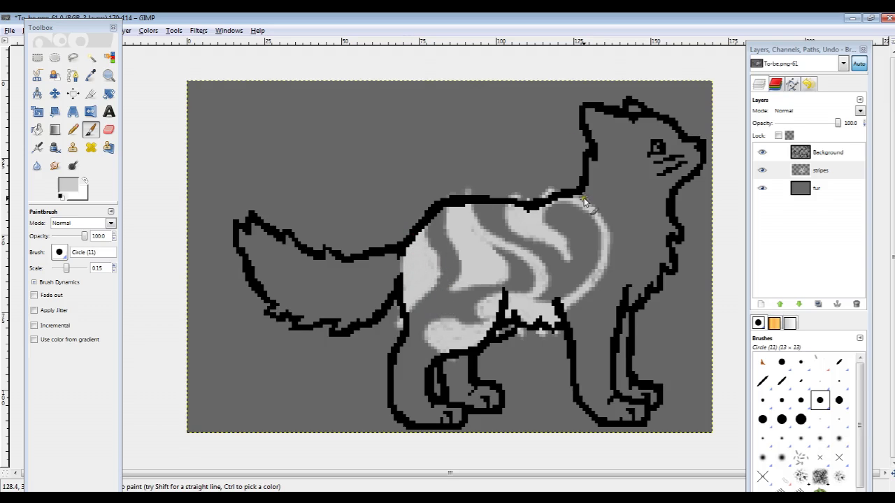
# Paint light grey stripes along the shoulder and curving across the chest.
pyautogui.moveTo(610, 218)
pyautogui.mouseDown()
pyautogui.moveTo(611, 256)
pyautogui.moveTo(601, 266)
pyautogui.moveTo(605, 225)
pyautogui.moveTo(596, 200)
pyautogui.moveTo(599, 216)
pyautogui.mouseUp()
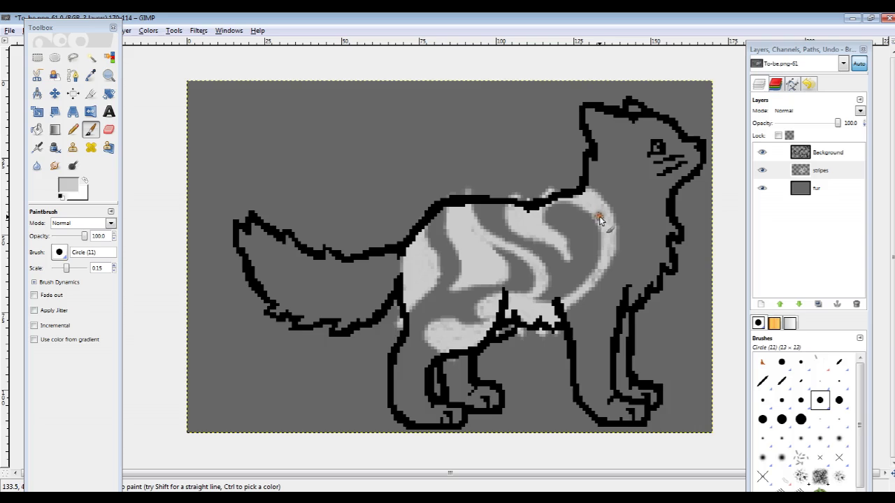
pyautogui.moveTo(612, 256)
pyautogui.mouseDown()
pyautogui.moveTo(627, 224)
pyautogui.moveTo(670, 206)
pyautogui.moveTo(615, 239)
pyautogui.mouseUp()
pyautogui.moveTo(671, 219)
pyautogui.mouseDown()
pyautogui.moveTo(640, 242)
pyautogui.moveTo(629, 265)
pyautogui.moveTo(661, 264)
pyautogui.moveTo(648, 238)
pyautogui.moveTo(643, 245)
pyautogui.moveTo(675, 244)
pyautogui.moveTo(645, 265)
pyautogui.moveTo(643, 244)
pyautogui.moveTo(671, 259)
pyautogui.moveTo(682, 220)
pyautogui.moveTo(634, 266)
pyautogui.moveTo(664, 231)
pyautogui.moveTo(651, 261)
pyautogui.moveTo(662, 231)
pyautogui.mouseUp()
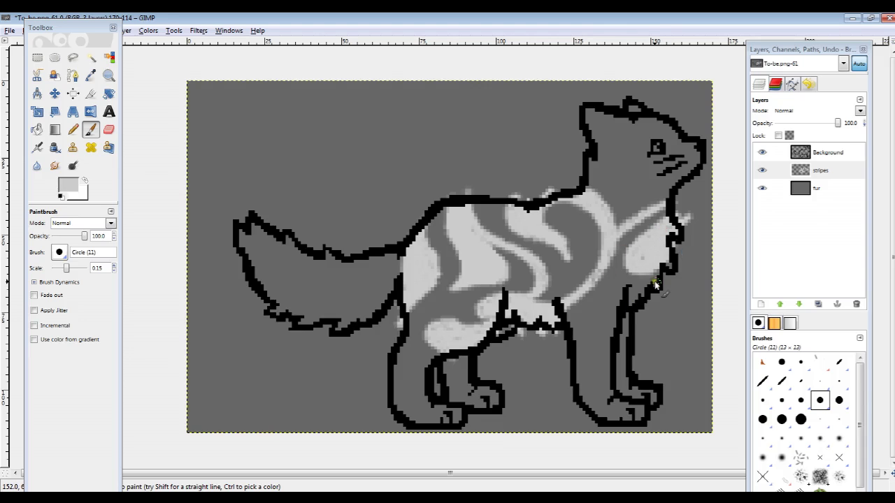
pyautogui.moveTo(650, 287)
pyautogui.mouseDown()
pyautogui.moveTo(614, 289)
pyautogui.moveTo(605, 350)
pyautogui.mouseUp()
# Paint light grey streaks down the front leg to the paw, redoing one stroke.
pyautogui.moveTo(580, 296)
pyautogui.mouseDown()
pyautogui.moveTo(573, 364)
pyautogui.moveTo(611, 389)
pyautogui.moveTo(579, 375)
pyautogui.moveTo(581, 327)
pyautogui.mouseUp()
pyautogui.hotkey('ctrl', 'z')
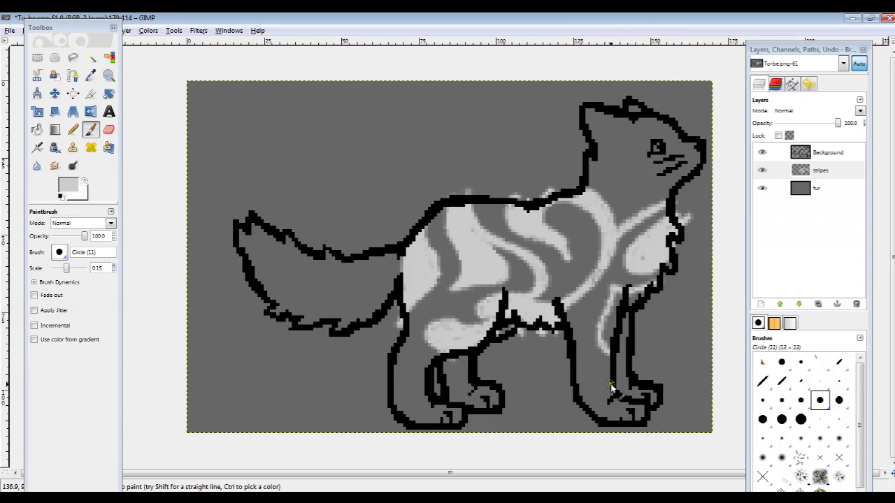
pyautogui.moveTo(611, 393)
pyautogui.mouseDown()
pyautogui.moveTo(582, 378)
pyautogui.moveTo(584, 297)
pyautogui.moveTo(605, 348)
pyautogui.mouseUp()
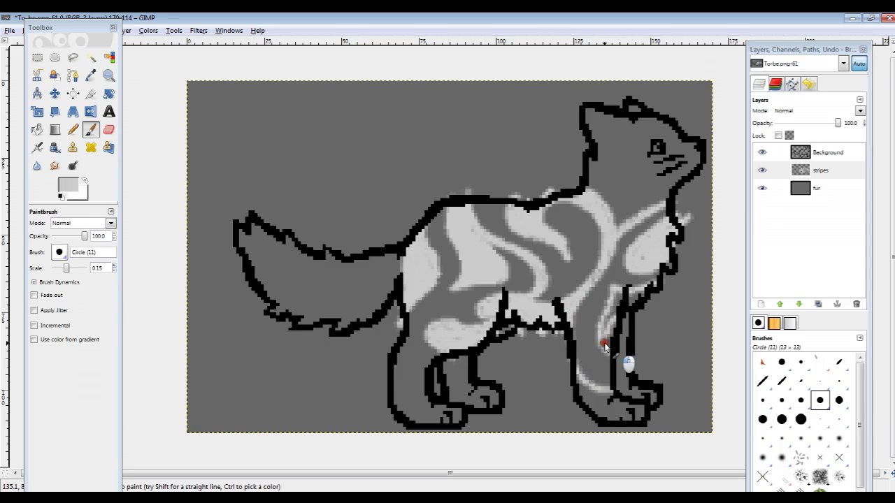
pyautogui.moveTo(605, 348)
pyautogui.mouseDown()
pyautogui.moveTo(623, 302)
pyautogui.moveTo(659, 287)
pyautogui.mouseUp()
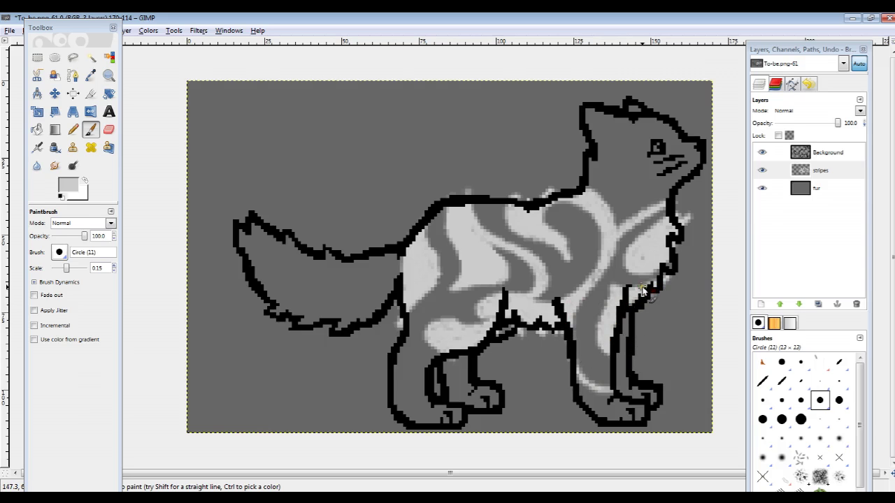
pyautogui.moveTo(579, 369)
pyautogui.mouseDown()
pyautogui.moveTo(640, 388)
pyautogui.moveTo(582, 373)
pyautogui.moveTo(593, 375)
pyautogui.mouseUp()
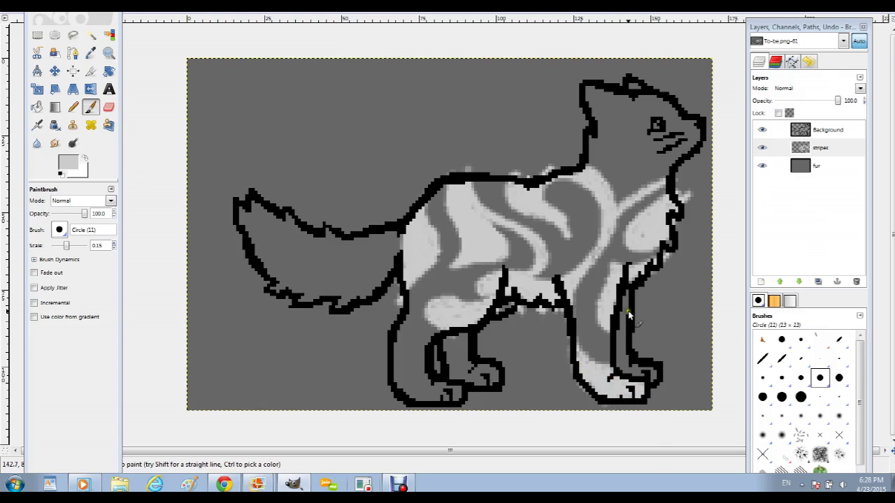
# Paint light grey inside the rear and front legs and paws, then edge the tail tip at scale 0.34.
pyautogui.moveTo(620, 320); pyautogui.dragTo(625, 362)
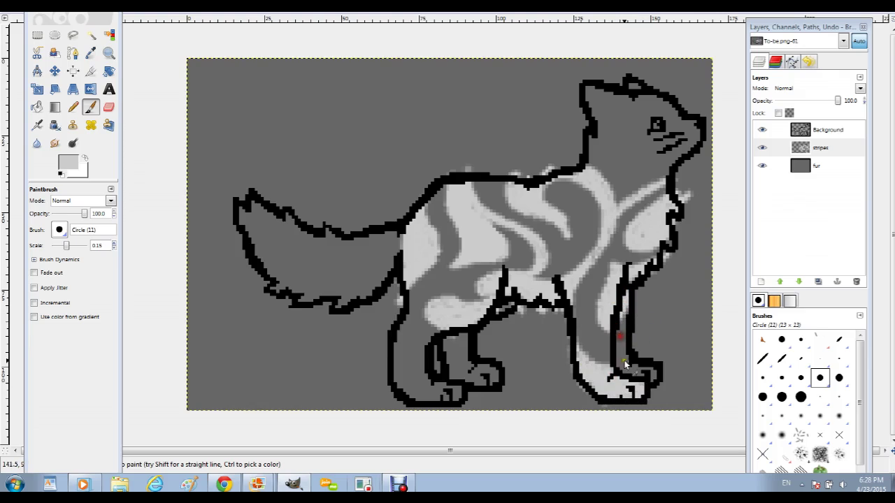
pyautogui.moveTo(638, 362); pyautogui.dragTo(661, 362)
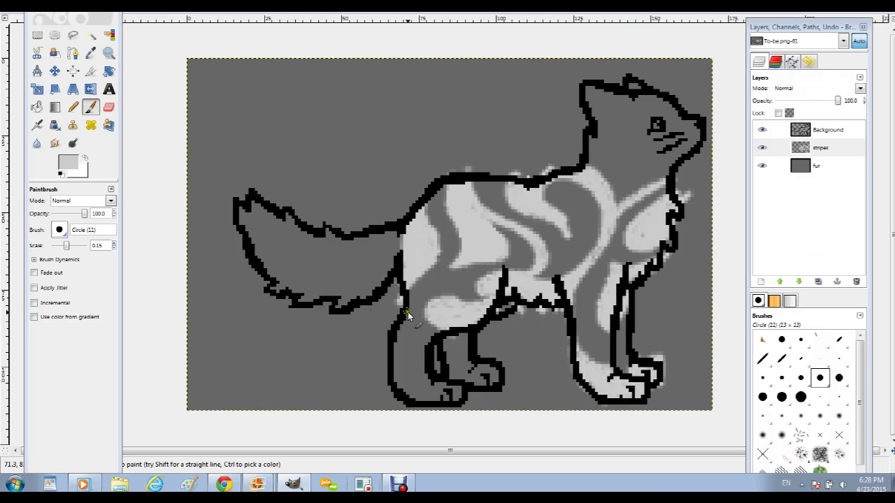
pyautogui.moveTo(402, 319)
pyautogui.mouseDown()
pyautogui.moveTo(409, 345)
pyautogui.moveTo(403, 380)
pyautogui.moveTo(390, 359)
pyautogui.moveTo(415, 391)
pyautogui.moveTo(427, 382)
pyautogui.moveTo(402, 390)
pyautogui.moveTo(419, 407)
pyautogui.moveTo(433, 397)
pyautogui.moveTo(421, 377)
pyautogui.moveTo(428, 373)
pyautogui.moveTo(433, 388)
pyautogui.moveTo(455, 396)
pyautogui.moveTo(420, 380)
pyautogui.moveTo(420, 332)
pyautogui.moveTo(407, 312)
pyautogui.moveTo(417, 346)
pyautogui.moveTo(405, 324)
pyautogui.mouseUp()
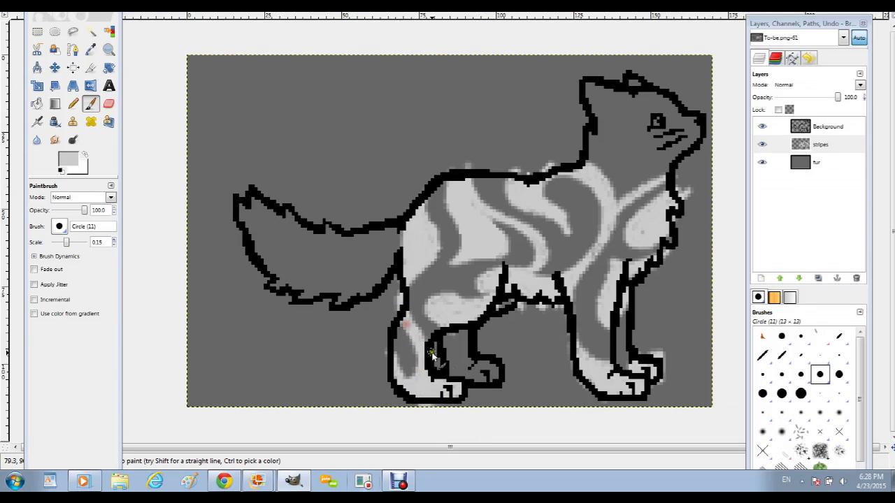
pyautogui.moveTo(461, 338)
pyautogui.mouseDown()
pyautogui.moveTo(452, 343)
pyautogui.moveTo(485, 355)
pyautogui.moveTo(441, 363)
pyautogui.moveTo(493, 389)
pyautogui.moveTo(489, 369)
pyautogui.moveTo(463, 377)
pyautogui.moveTo(436, 365)
pyautogui.moveTo(482, 386)
pyautogui.mouseUp()
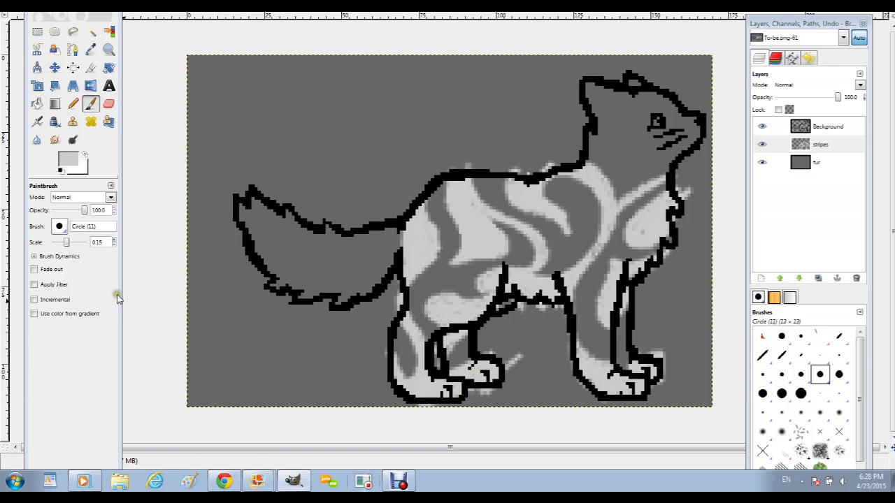
pyautogui.moveTo(67, 242); pyautogui.dragTo(81, 257)
pyautogui.moveTo(256, 179)
pyautogui.mouseDown()
pyautogui.moveTo(241, 216)
pyautogui.moveTo(254, 230)
pyautogui.moveTo(266, 200)
pyautogui.moveTo(274, 275)
pyautogui.moveTo(311, 297)
pyautogui.moveTo(256, 256)
pyautogui.moveTo(312, 313)
pyautogui.moveTo(319, 308)
pyautogui.mouseUp()
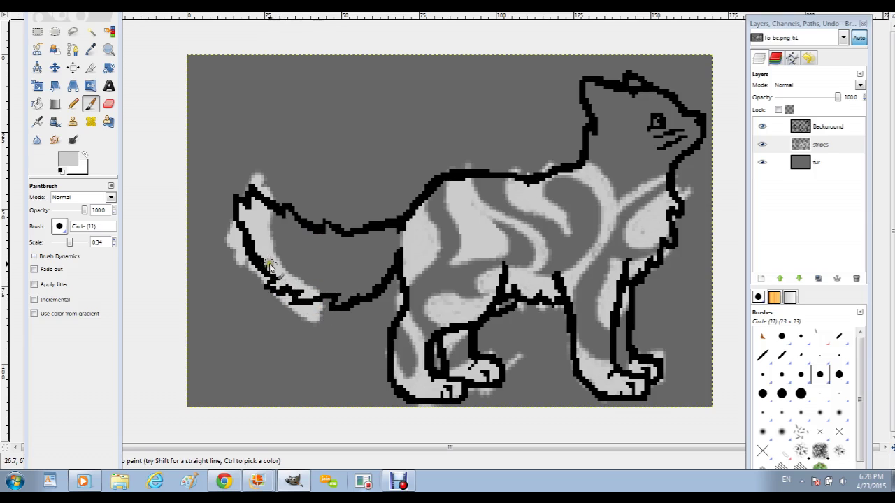
# Paint curving light grey tail stripes, then erase some to restore dark bands.
pyautogui.moveTo(318, 312)
pyautogui.mouseDown()
pyautogui.moveTo(346, 326)
pyautogui.moveTo(307, 272)
pyautogui.moveTo(308, 219)
pyautogui.mouseUp()
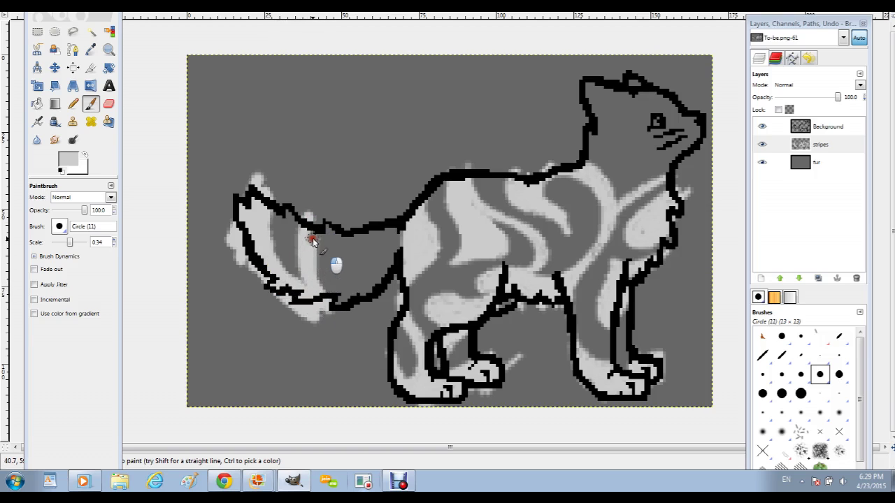
pyautogui.moveTo(308, 286)
pyautogui.mouseDown()
pyautogui.moveTo(319, 256)
pyautogui.moveTo(343, 240)
pyautogui.moveTo(388, 251)
pyautogui.moveTo(340, 296)
pyautogui.moveTo(336, 316)
pyautogui.mouseUp()
pyautogui.moveTo(306, 242)
pyautogui.mouseDown()
pyautogui.moveTo(368, 259)
pyautogui.moveTo(345, 260)
pyautogui.moveTo(383, 274)
pyautogui.moveTo(360, 292)
pyautogui.moveTo(392, 279)
pyautogui.moveTo(384, 266)
pyautogui.moveTo(354, 288)
pyautogui.mouseUp()
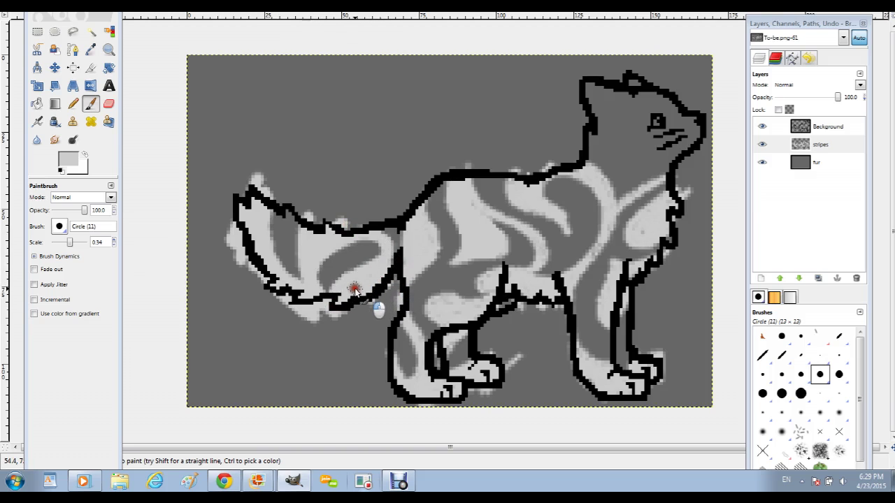
pyautogui.click(108, 104)
pyautogui.moveTo(326, 282)
pyautogui.mouseDown()
pyautogui.moveTo(309, 300)
pyautogui.moveTo(319, 270)
pyautogui.moveTo(376, 250)
pyautogui.moveTo(359, 274)
pyautogui.moveTo(338, 275)
pyautogui.moveTo(310, 300)
pyautogui.mouseUp()
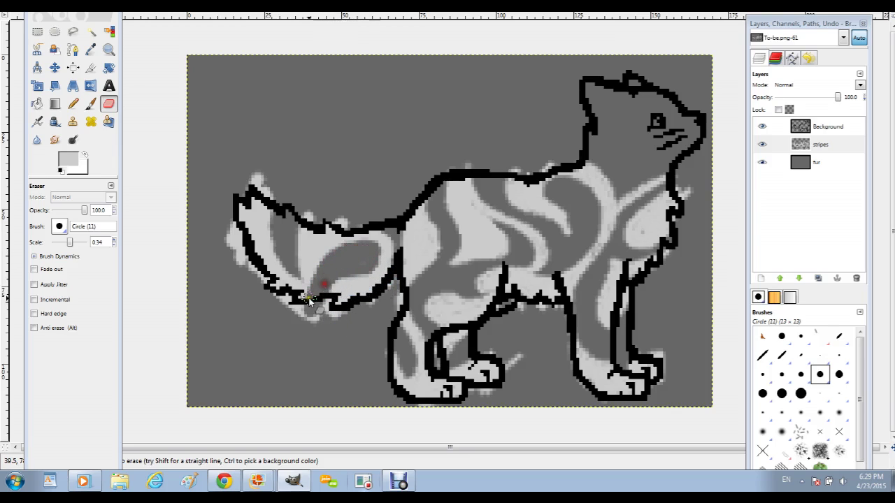
pyautogui.press('p')
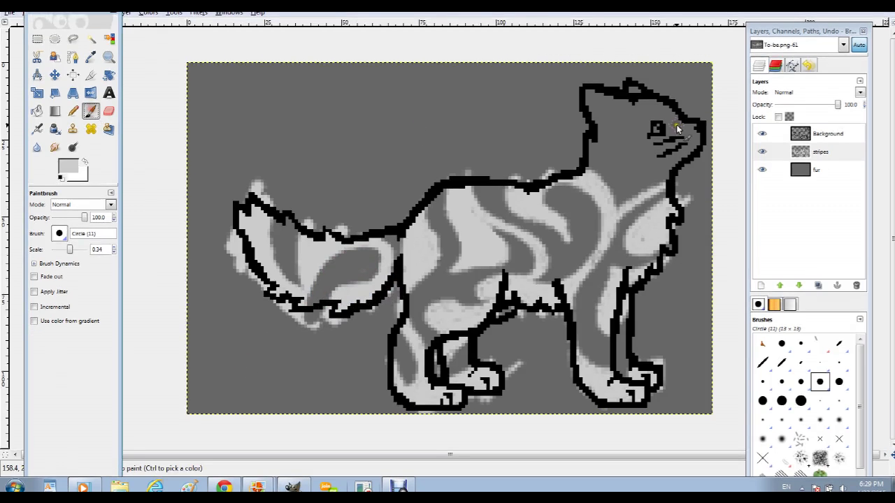
# Paint light grey stripes across the top of the head, eye area, cheek and near the ear.
pyautogui.moveTo(633, 101); pyautogui.dragTo(703, 112)
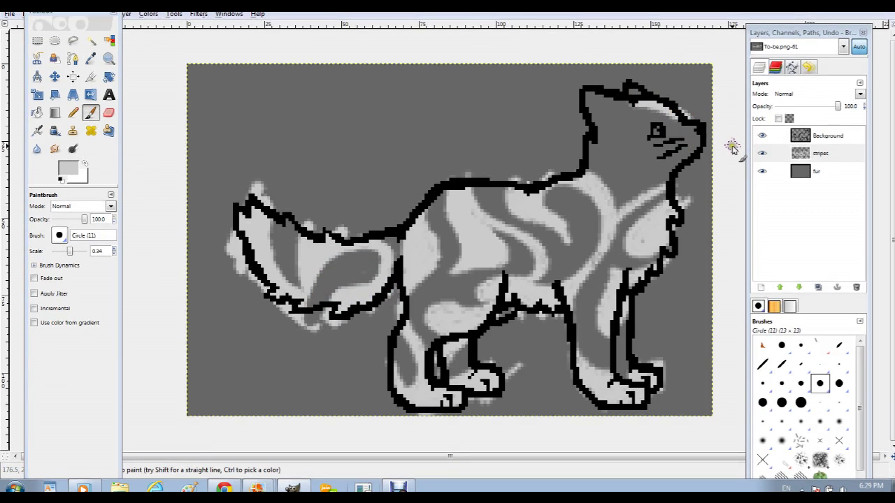
pyautogui.moveTo(66, 252); pyautogui.dragTo(70, 253)
pyautogui.moveTo(588, 128)
pyautogui.mouseDown()
pyautogui.moveTo(657, 129)
pyautogui.moveTo(587, 152)
pyautogui.mouseUp()
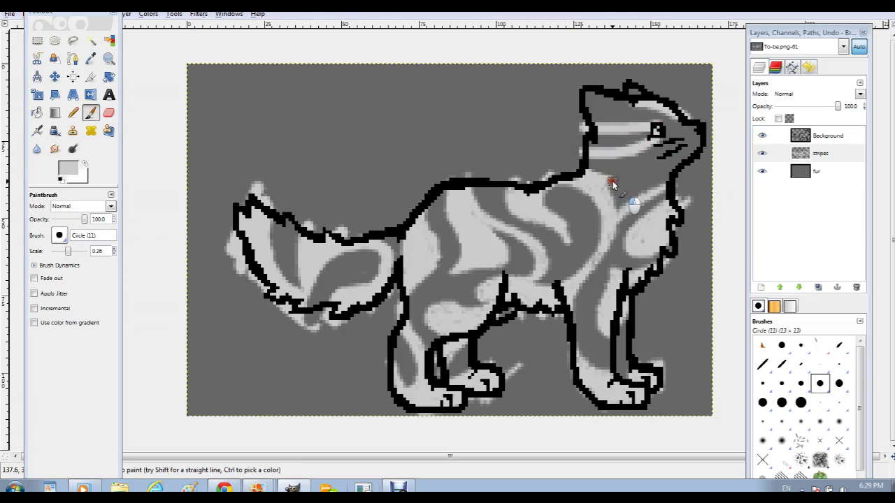
pyautogui.moveTo(681, 167); pyautogui.dragTo(660, 144)
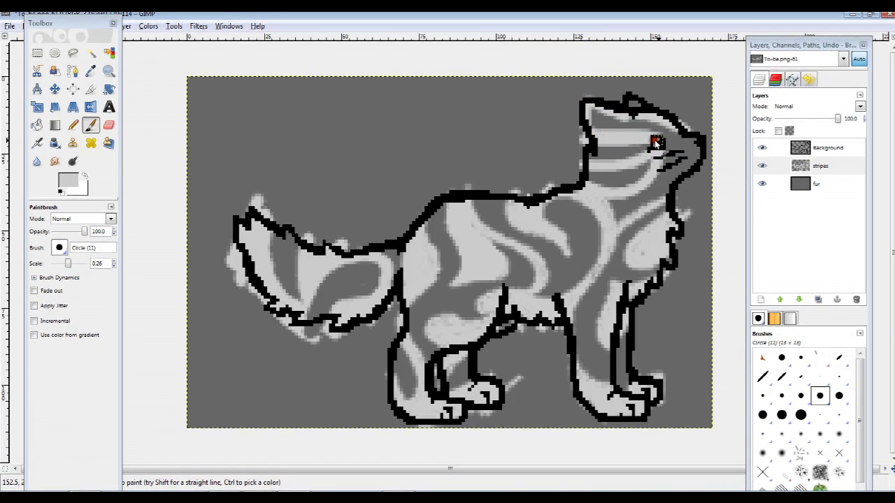
pyautogui.moveTo(619, 131)
pyautogui.mouseDown()
pyautogui.moveTo(613, 124)
pyautogui.moveTo(632, 140)
pyautogui.moveTo(608, 133)
pyautogui.moveTo(595, 111)
pyautogui.mouseUp()
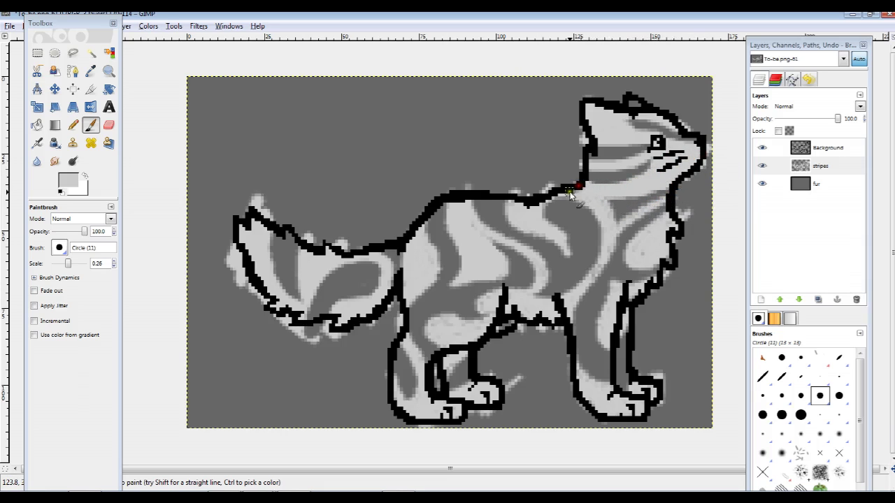
# Stripe the neck in light grey, erase to reshape it, and cover the dark head patch.
pyautogui.moveTo(614, 245); pyautogui.dragTo(620, 208)
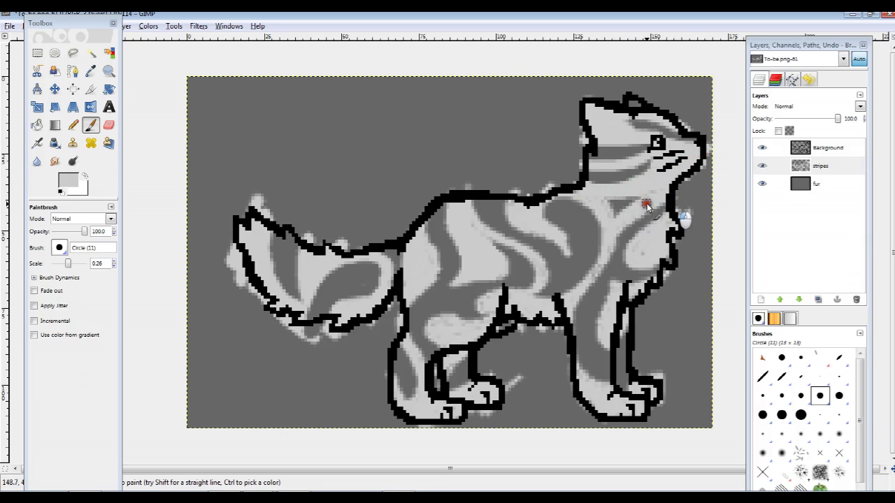
pyautogui.moveTo(621, 208); pyautogui.dragTo(609, 205)
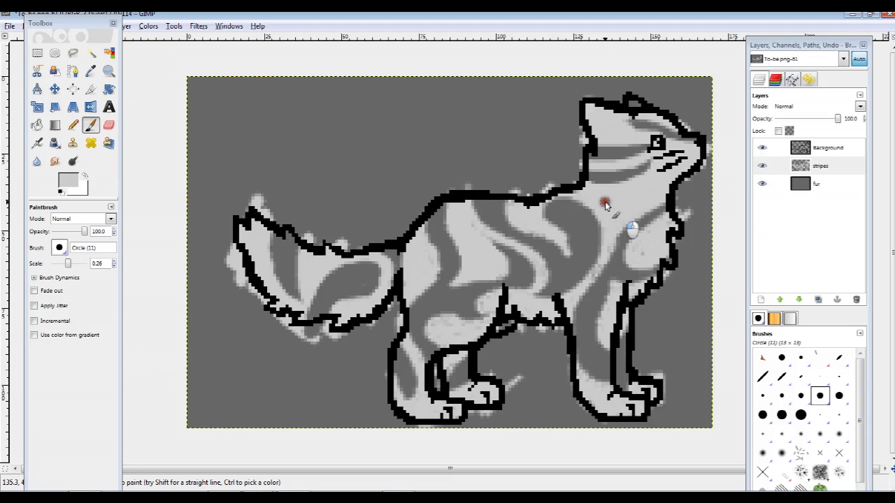
pyautogui.click(109, 126)
pyautogui.moveTo(622, 240)
pyautogui.mouseDown()
pyautogui.moveTo(623, 201)
pyautogui.moveTo(630, 210)
pyautogui.mouseUp()
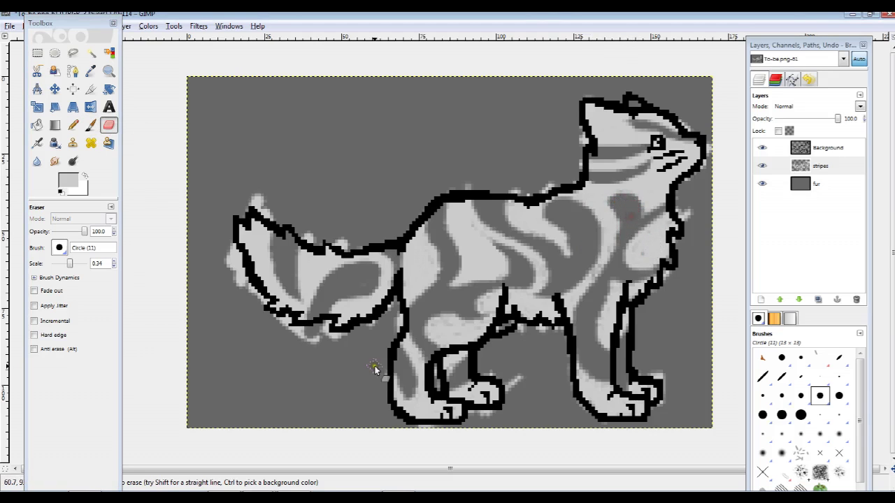
pyautogui.click(91, 124)
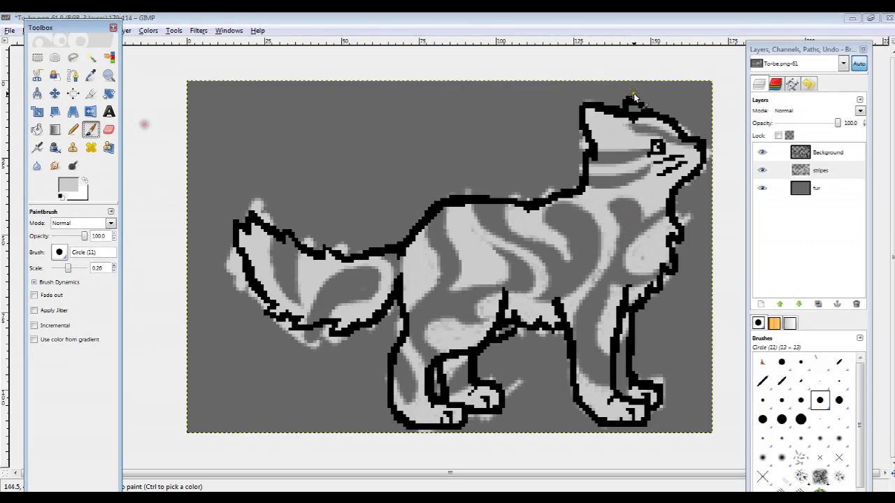
pyautogui.click(608, 122)
pyautogui.moveTo(608, 122); pyautogui.dragTo(600, 105)
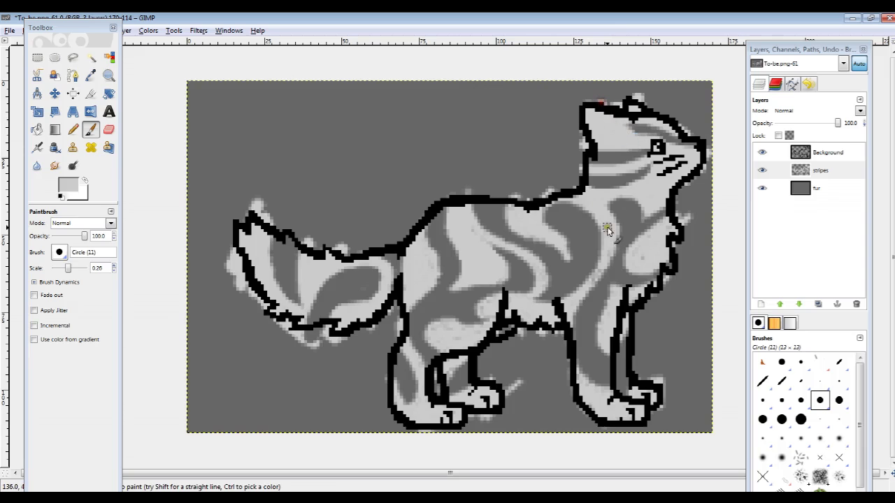
# Touch up the chest, belly and inner legs with light grey.
pyautogui.moveTo(572, 306)
pyautogui.mouseDown()
pyautogui.moveTo(591, 286)
pyautogui.moveTo(608, 240)
pyautogui.mouseUp()
pyautogui.moveTo(481, 243); pyautogui.dragTo(492, 265)
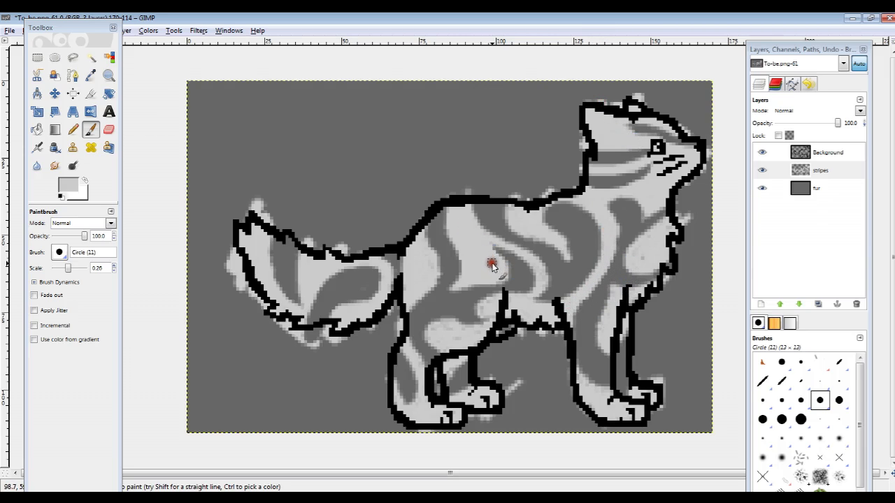
pyautogui.moveTo(662, 255); pyautogui.dragTo(679, 222)
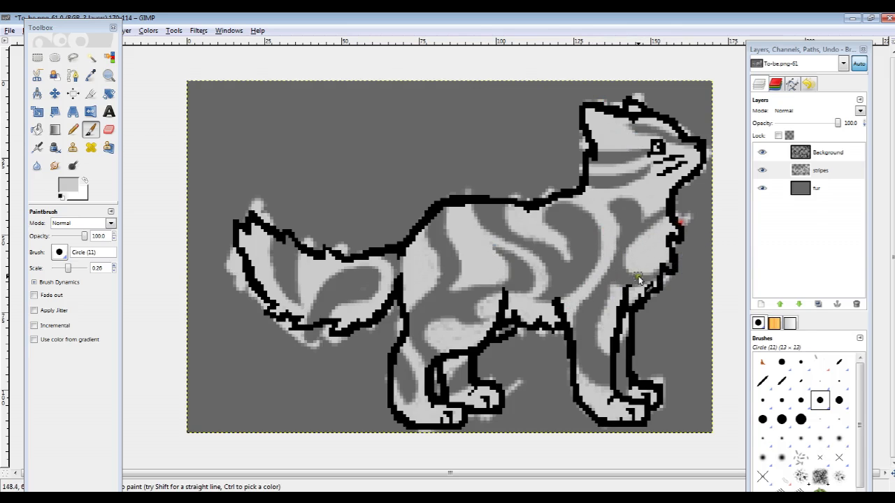
pyautogui.moveTo(607, 341)
pyautogui.mouseDown()
pyautogui.moveTo(614, 308)
pyautogui.moveTo(670, 321)
pyautogui.mouseUp()
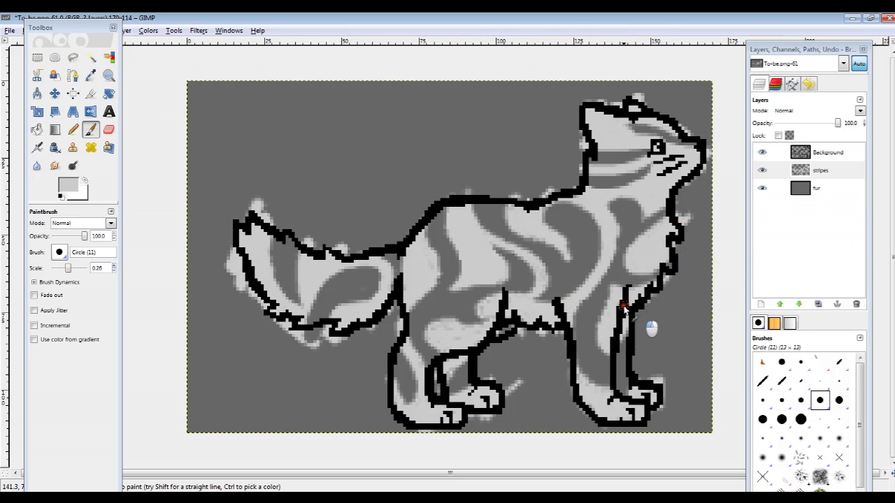
pyautogui.moveTo(461, 339)
pyautogui.mouseDown()
pyautogui.moveTo(431, 325)
pyautogui.moveTo(495, 333)
pyautogui.moveTo(488, 310)
pyautogui.mouseUp()
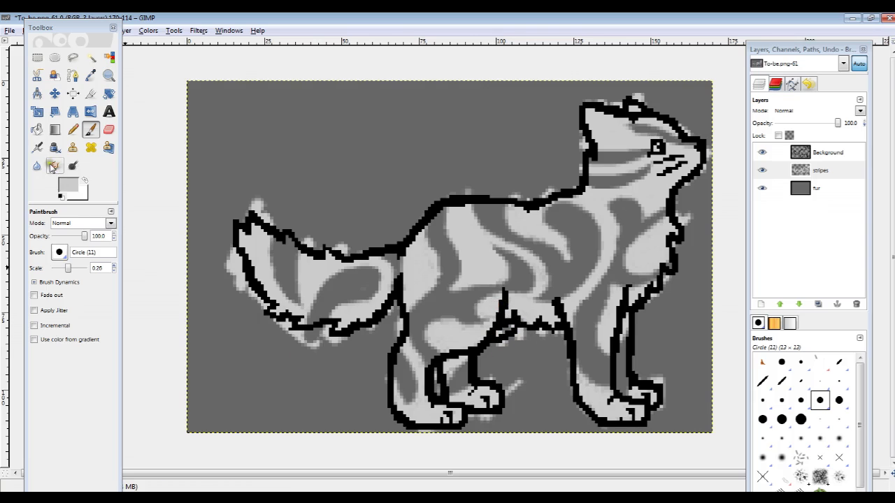
# With the Smudge tool, blend the stripes over the rump, back, shoulder, chest and belly.
pyautogui.click(55, 166)
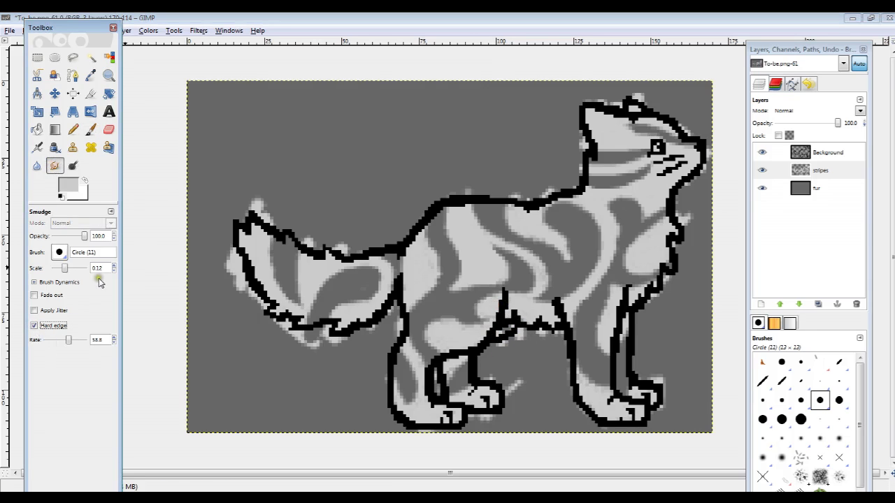
pyautogui.moveTo(426, 269); pyautogui.dragTo(434, 218)
pyautogui.moveTo(435, 275)
pyautogui.mouseDown()
pyautogui.moveTo(415, 316)
pyautogui.moveTo(451, 214)
pyautogui.moveTo(461, 296)
pyautogui.moveTo(508, 277)
pyautogui.moveTo(471, 232)
pyautogui.moveTo(489, 207)
pyautogui.moveTo(480, 207)
pyautogui.moveTo(524, 217)
pyautogui.moveTo(519, 240)
pyautogui.moveTo(567, 256)
pyautogui.mouseUp()
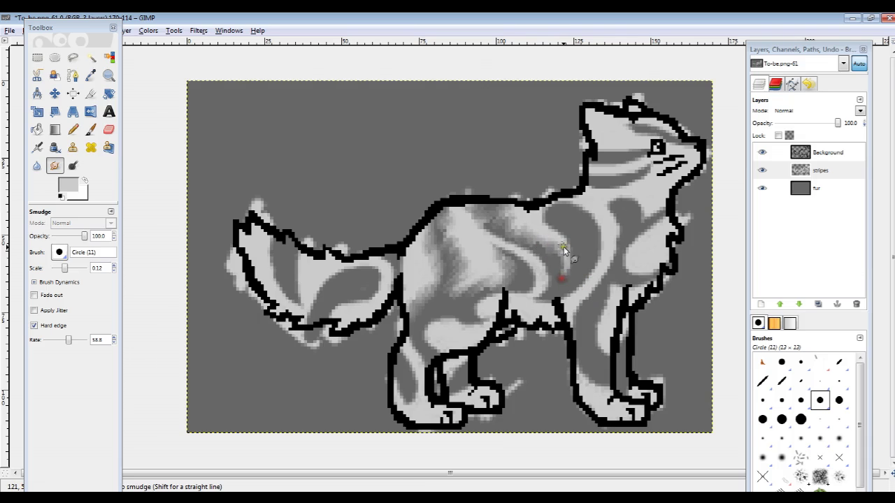
pyautogui.moveTo(543, 229)
pyautogui.mouseDown()
pyautogui.moveTo(549, 206)
pyautogui.moveTo(597, 226)
pyautogui.moveTo(592, 276)
pyautogui.moveTo(536, 305)
pyautogui.moveTo(546, 256)
pyautogui.moveTo(500, 230)
pyautogui.mouseUp()
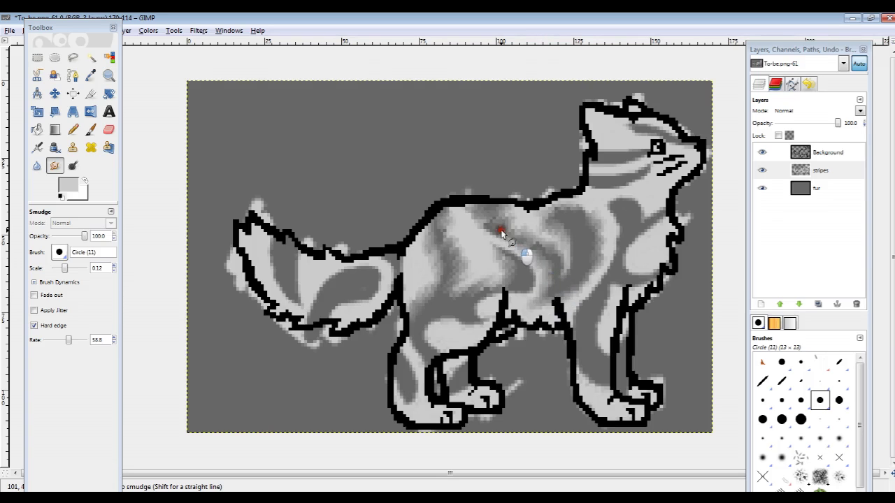
pyautogui.moveTo(565, 202)
pyautogui.mouseDown()
pyautogui.moveTo(536, 241)
pyautogui.moveTo(515, 295)
pyautogui.moveTo(536, 290)
pyautogui.moveTo(511, 294)
pyautogui.mouseUp()
pyautogui.moveTo(525, 259)
pyautogui.mouseDown()
pyautogui.moveTo(536, 266)
pyautogui.moveTo(503, 253)
pyautogui.mouseUp()
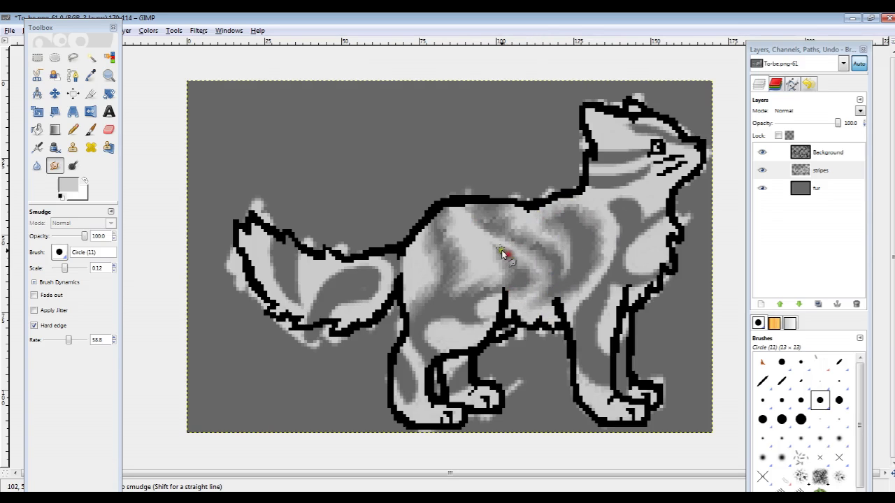
pyautogui.moveTo(461, 320)
pyautogui.mouseDown()
pyautogui.moveTo(430, 321)
pyautogui.moveTo(429, 353)
pyautogui.moveTo(472, 319)
pyautogui.moveTo(481, 325)
pyautogui.moveTo(485, 300)
pyautogui.moveTo(493, 302)
pyautogui.mouseUp()
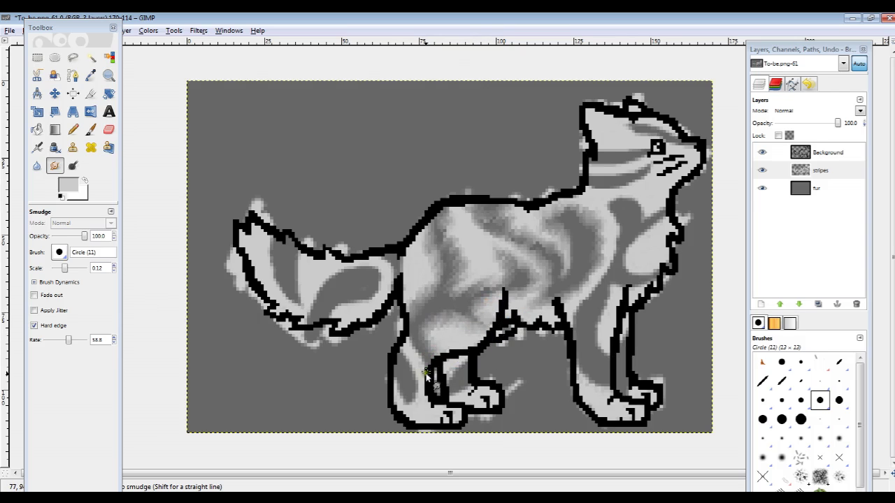
# Smudge the leg, paw, dark chest patch and neck fur so the stripes blend.
pyautogui.moveTo(420, 355)
pyautogui.mouseDown()
pyautogui.moveTo(399, 372)
pyautogui.moveTo(413, 405)
pyautogui.moveTo(399, 399)
pyautogui.moveTo(392, 374)
pyautogui.mouseUp()
pyautogui.moveTo(459, 397)
pyautogui.mouseDown()
pyautogui.moveTo(456, 409)
pyautogui.moveTo(467, 391)
pyautogui.moveTo(458, 373)
pyautogui.moveTo(496, 361)
pyautogui.mouseUp()
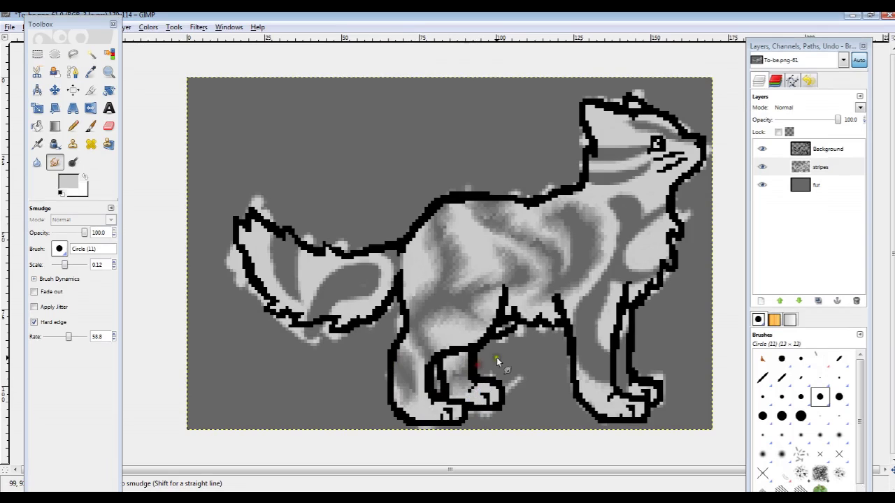
pyautogui.moveTo(572, 319)
pyautogui.mouseDown()
pyautogui.moveTo(612, 274)
pyautogui.moveTo(604, 281)
pyautogui.moveTo(615, 213)
pyautogui.mouseUp()
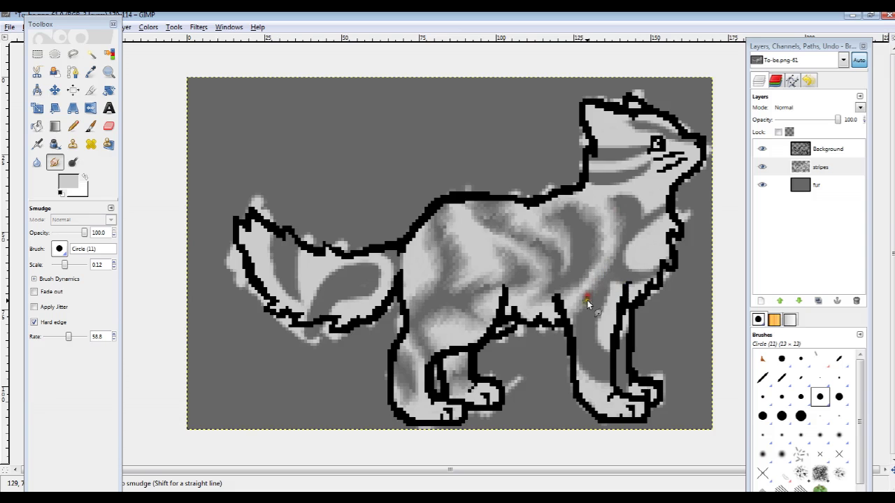
pyautogui.moveTo(615, 202)
pyautogui.mouseDown()
pyautogui.moveTo(625, 190)
pyautogui.moveTo(651, 214)
pyautogui.moveTo(666, 206)
pyautogui.moveTo(629, 239)
pyautogui.moveTo(632, 259)
pyautogui.moveTo(658, 264)
pyautogui.moveTo(684, 241)
pyautogui.mouseUp()
pyautogui.moveTo(628, 238)
pyautogui.mouseDown()
pyautogui.moveTo(671, 211)
pyautogui.moveTo(621, 245)
pyautogui.mouseUp()
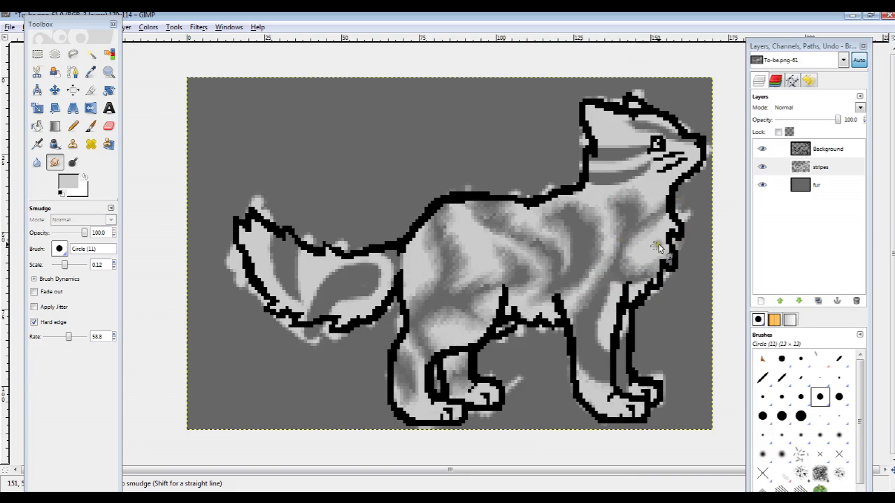
pyautogui.moveTo(612, 183)
pyautogui.mouseDown()
pyautogui.moveTo(595, 198)
pyautogui.moveTo(644, 175)
pyautogui.moveTo(650, 156)
pyautogui.moveTo(631, 171)
pyautogui.moveTo(583, 174)
pyautogui.moveTo(609, 150)
pyautogui.moveTo(656, 145)
pyautogui.moveTo(607, 150)
pyautogui.moveTo(641, 133)
pyautogui.moveTo(626, 129)
pyautogui.moveTo(679, 150)
pyautogui.moveTo(620, 124)
pyautogui.moveTo(687, 130)
pyautogui.mouseUp()
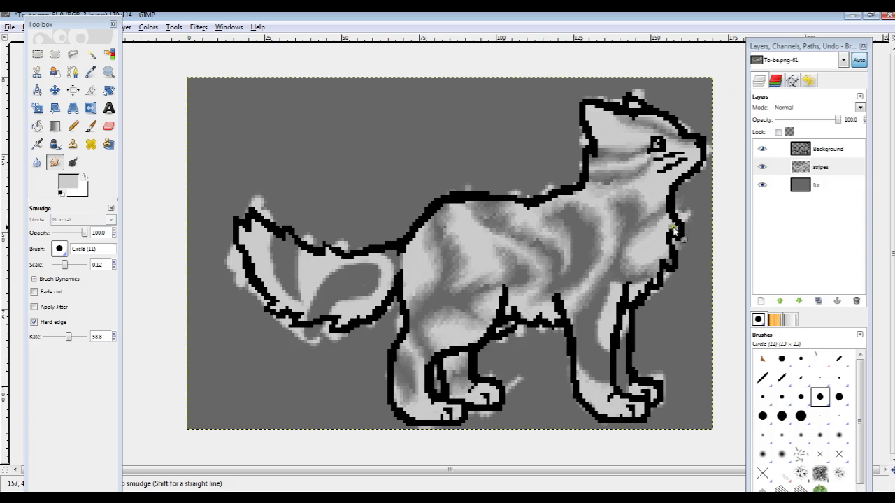
pyautogui.moveTo(611, 347)
pyautogui.mouseDown()
pyautogui.moveTo(599, 343)
pyautogui.moveTo(599, 324)
pyautogui.moveTo(617, 281)
pyautogui.moveTo(637, 290)
pyautogui.moveTo(667, 278)
pyautogui.mouseUp()
pyautogui.moveTo(600, 402)
pyautogui.mouseDown()
pyautogui.moveTo(609, 385)
pyautogui.moveTo(577, 360)
pyautogui.moveTo(579, 344)
pyautogui.mouseUp()
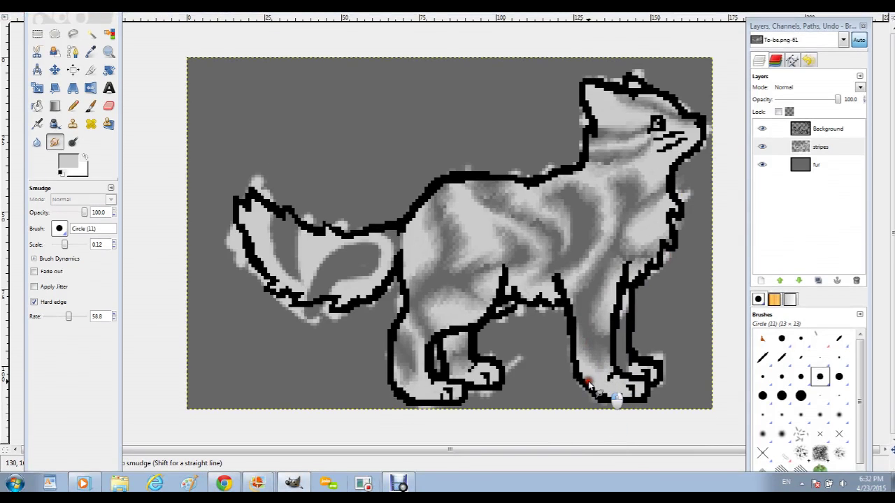
# Soften the front paw outline and smudge the tail's dark grey into lighter fur.
pyautogui.moveTo(643, 370)
pyautogui.mouseDown()
pyautogui.moveTo(625, 365)
pyautogui.moveTo(659, 389)
pyautogui.moveTo(627, 320)
pyautogui.mouseUp()
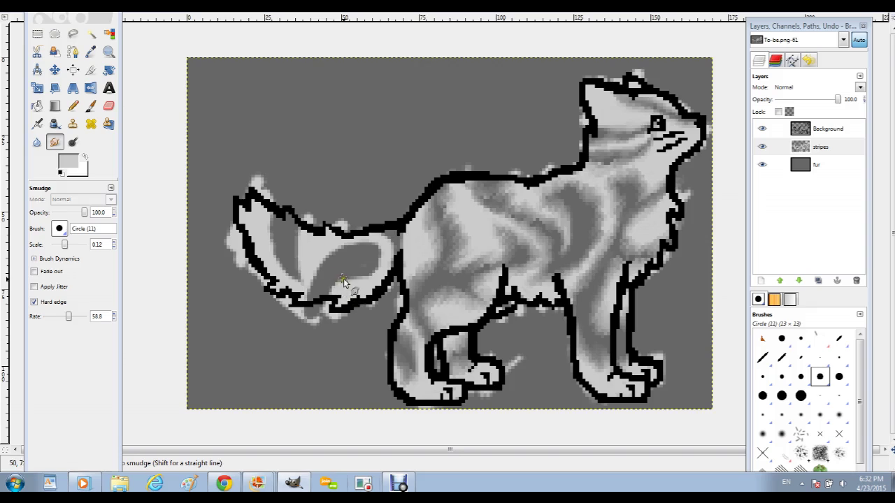
pyautogui.moveTo(331, 287)
pyautogui.mouseDown()
pyautogui.moveTo(374, 269)
pyautogui.moveTo(375, 254)
pyautogui.moveTo(334, 244)
pyautogui.moveTo(300, 296)
pyautogui.moveTo(314, 319)
pyautogui.mouseUp()
pyautogui.moveTo(397, 259)
pyautogui.mouseDown()
pyautogui.moveTo(377, 233)
pyautogui.moveTo(400, 254)
pyautogui.mouseUp()
pyautogui.moveTo(297, 283)
pyautogui.mouseDown()
pyautogui.moveTo(269, 246)
pyautogui.moveTo(282, 208)
pyautogui.mouseUp()
pyautogui.moveTo(297, 238); pyautogui.dragTo(303, 283)
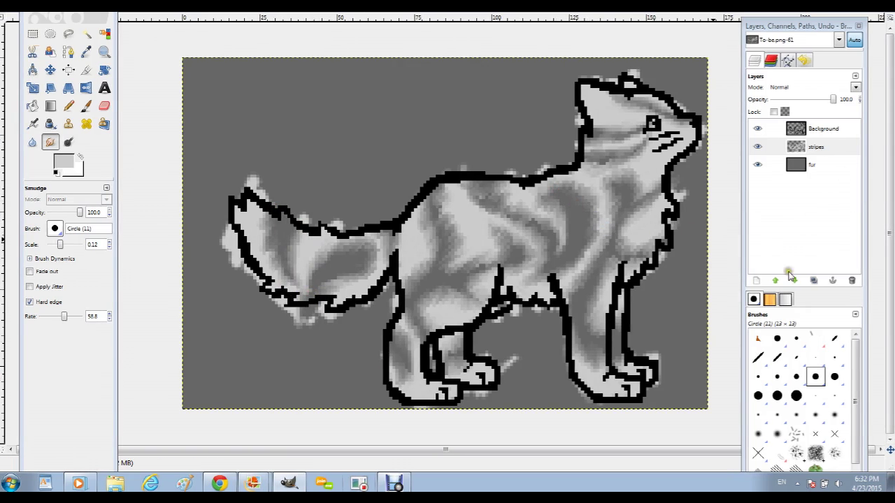
pyautogui.click(756, 281)
pyautogui.write('shading')
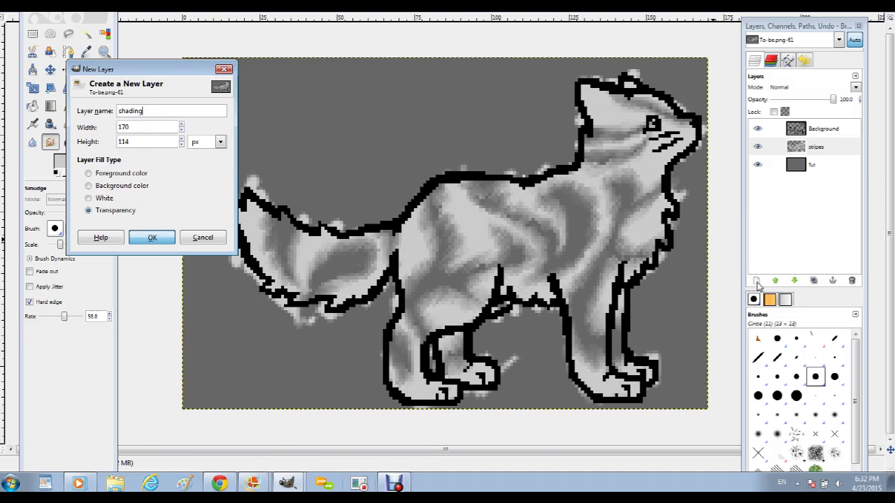
# Add a transparent 'shading' layer, bucket-fill it navy 000911 and lower its opacity.
pyautogui.press('Return')
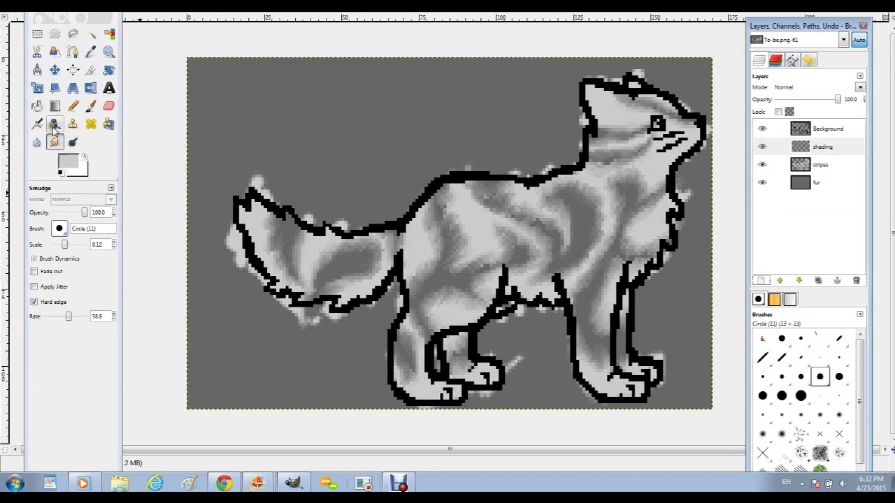
pyautogui.click(68, 165)
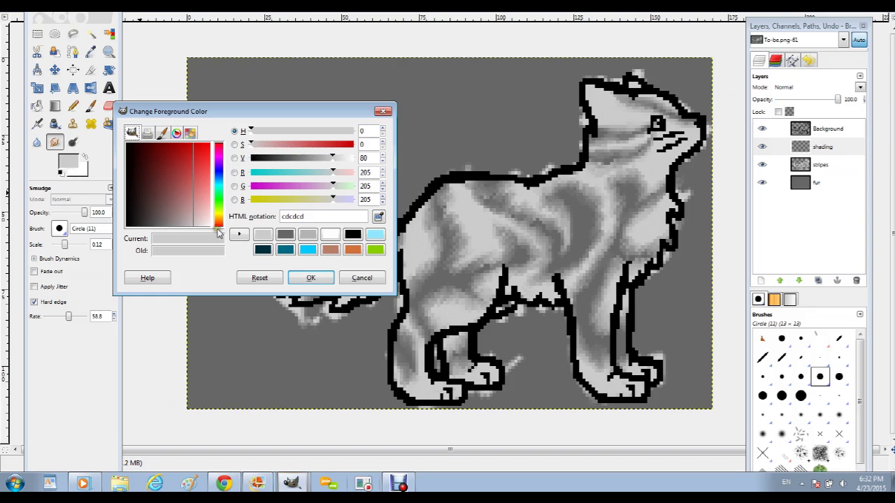
pyautogui.moveTo(217, 183); pyautogui.dragTo(221, 179)
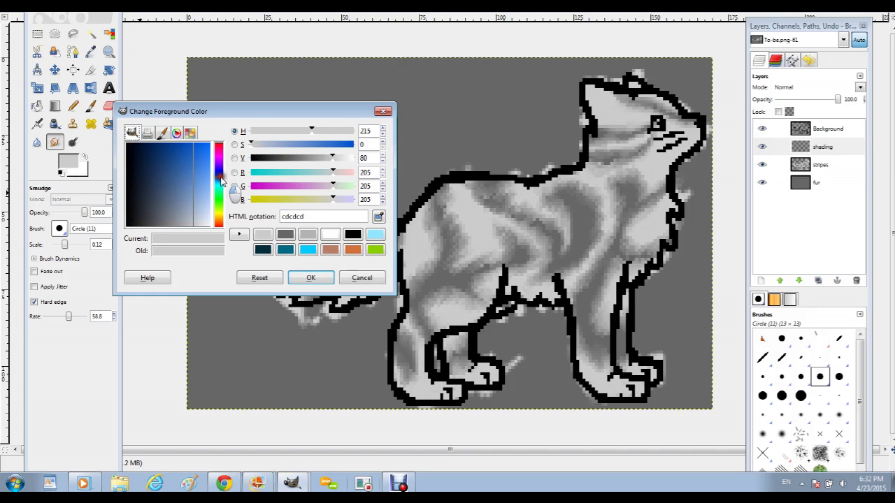
pyautogui.moveTo(148, 166); pyautogui.dragTo(133, 117)
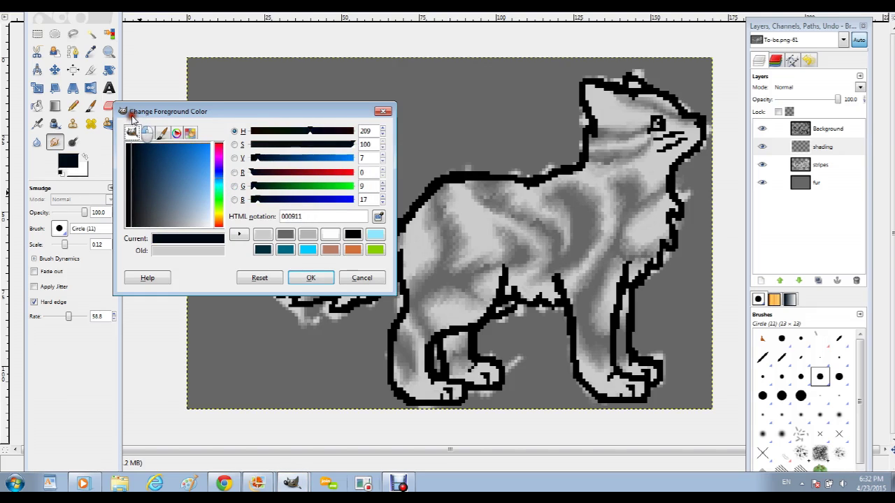
pyautogui.click(311, 278)
pyautogui.click(36, 106)
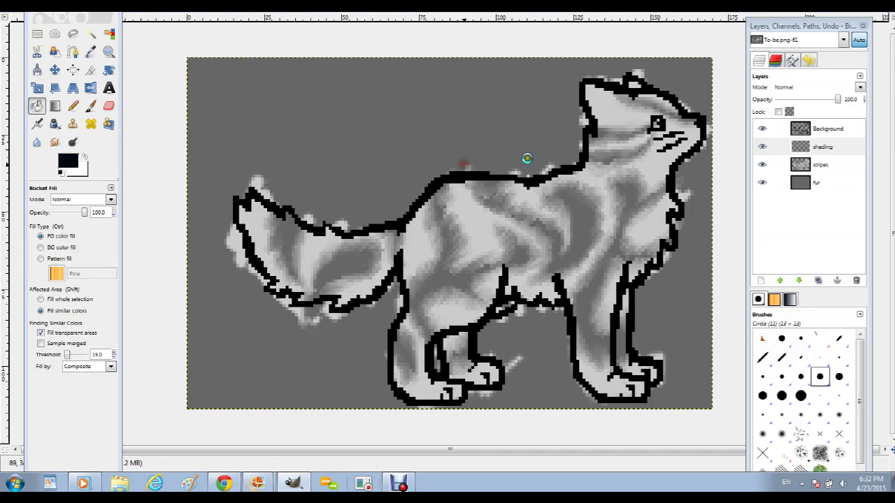
pyautogui.click(476, 157)
pyautogui.moveTo(837, 100); pyautogui.dragTo(796, 100)
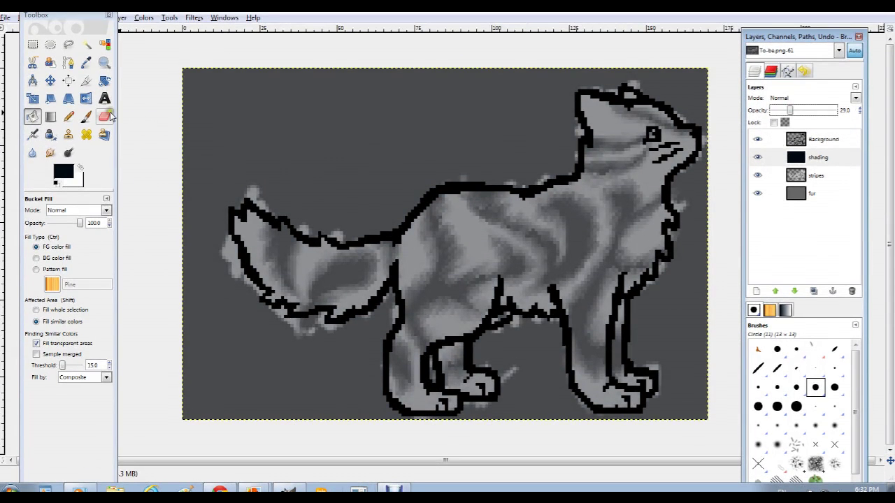
# Erase shading from the chest, shoulder, back and neck with a 0.74 Eraser.
pyautogui.click(108, 116)
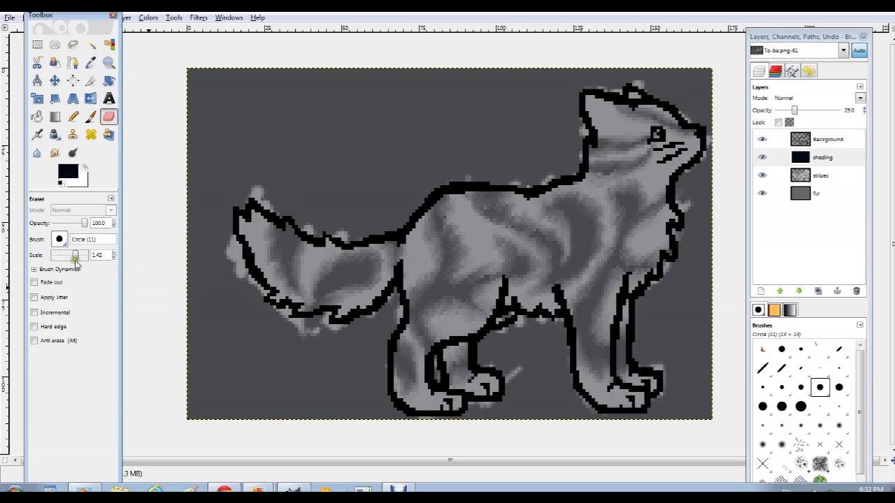
pyautogui.moveTo(75, 255); pyautogui.dragTo(73, 256)
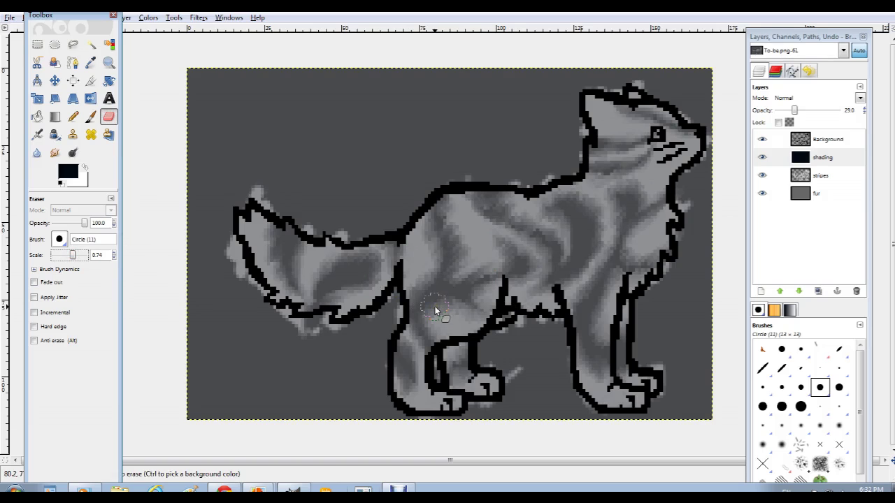
pyautogui.moveTo(423, 314)
pyautogui.mouseDown()
pyautogui.moveTo(412, 272)
pyautogui.moveTo(423, 228)
pyautogui.moveTo(464, 216)
pyautogui.moveTo(471, 256)
pyautogui.moveTo(464, 291)
pyautogui.moveTo(433, 311)
pyautogui.moveTo(422, 280)
pyautogui.moveTo(447, 244)
pyautogui.moveTo(429, 300)
pyautogui.moveTo(388, 366)
pyautogui.moveTo(397, 399)
pyautogui.mouseUp()
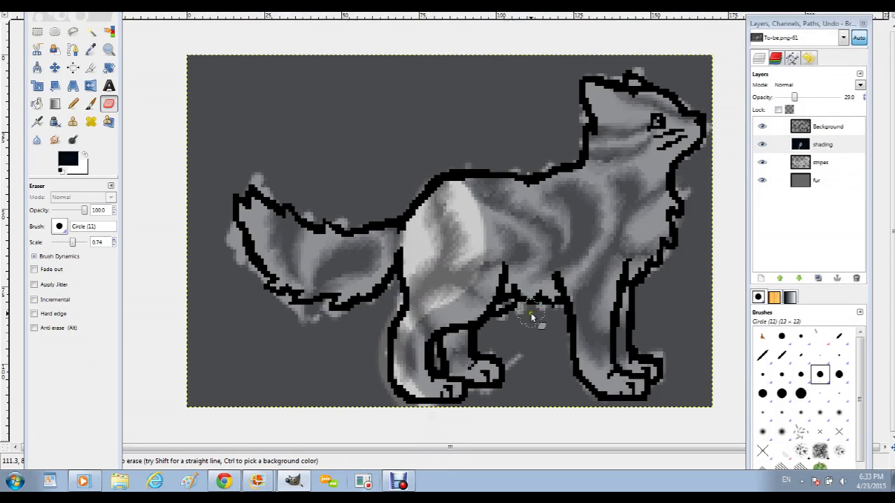
pyautogui.moveTo(501, 174); pyautogui.dragTo(515, 182)
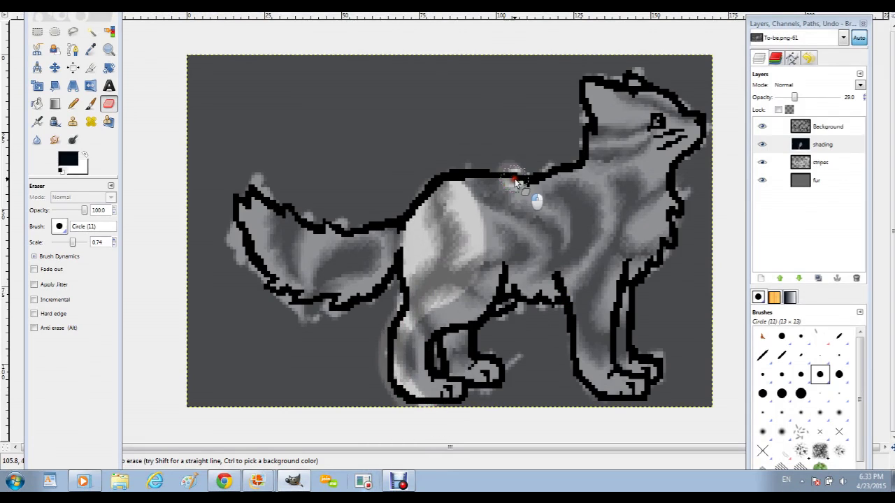
pyautogui.moveTo(530, 220)
pyautogui.mouseDown()
pyautogui.moveTo(534, 234)
pyautogui.moveTo(536, 186)
pyautogui.moveTo(550, 171)
pyautogui.moveTo(567, 186)
pyautogui.moveTo(580, 373)
pyautogui.moveTo(615, 410)
pyautogui.moveTo(644, 412)
pyautogui.mouseUp()
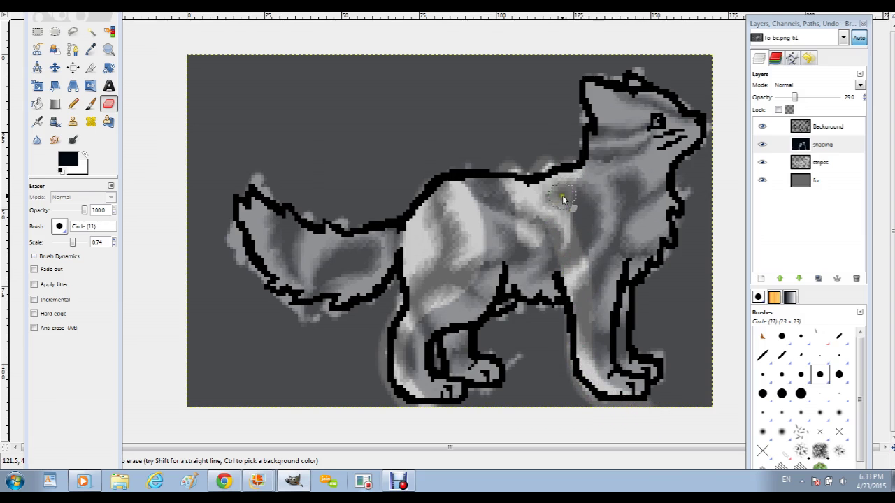
pyautogui.moveTo(565, 183); pyautogui.dragTo(589, 219)
# Erase shading on chest, ear and tail, then front leg and paw at size 0.34.
pyautogui.moveTo(594, 260)
pyautogui.mouseDown()
pyautogui.moveTo(599, 296)
pyautogui.moveTo(572, 215)
pyautogui.mouseUp()
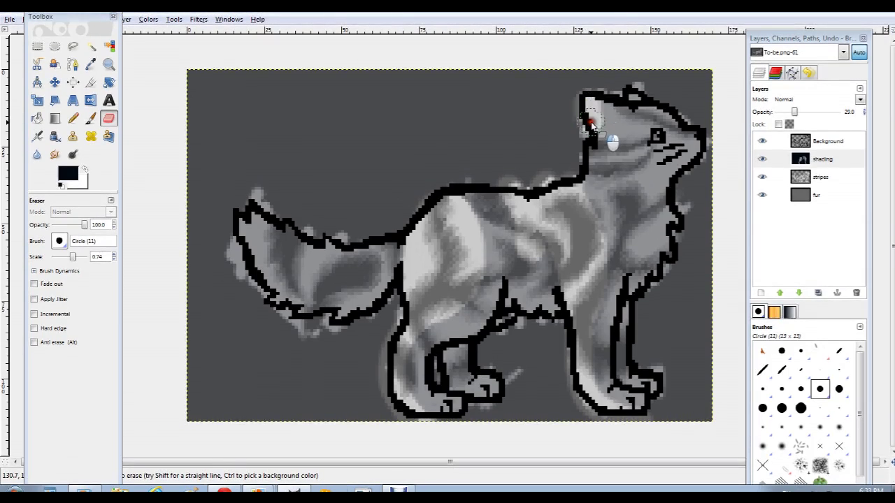
pyautogui.moveTo(609, 131)
pyautogui.mouseDown()
pyautogui.moveTo(599, 123)
pyautogui.moveTo(631, 128)
pyautogui.moveTo(657, 164)
pyautogui.moveTo(617, 171)
pyautogui.moveTo(593, 150)
pyautogui.moveTo(610, 148)
pyautogui.mouseUp()
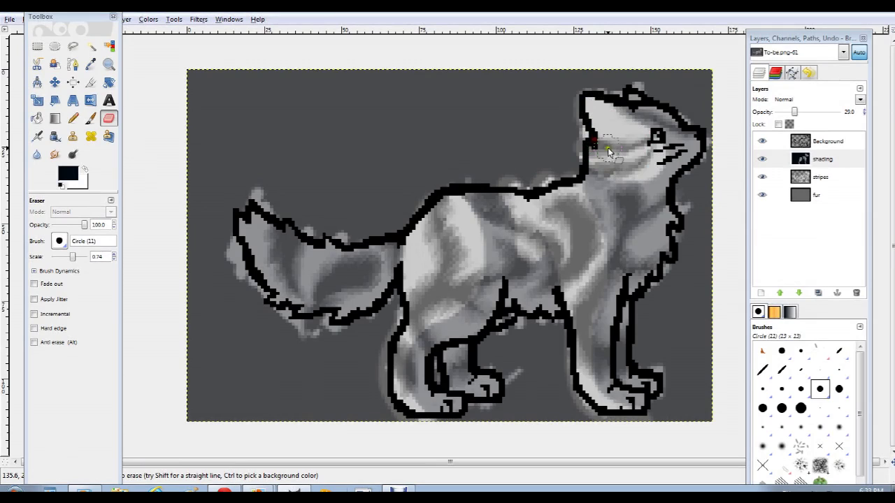
pyautogui.moveTo(579, 213)
pyautogui.mouseDown()
pyautogui.moveTo(605, 207)
pyautogui.moveTo(634, 224)
pyautogui.moveTo(598, 260)
pyautogui.moveTo(599, 232)
pyautogui.mouseUp()
pyautogui.moveTo(243, 214)
pyautogui.mouseDown()
pyautogui.moveTo(319, 269)
pyautogui.moveTo(355, 273)
pyautogui.moveTo(379, 238)
pyautogui.moveTo(285, 219)
pyautogui.moveTo(330, 240)
pyautogui.moveTo(309, 253)
pyautogui.mouseUp()
pyautogui.moveTo(73, 258); pyautogui.dragTo(66, 258)
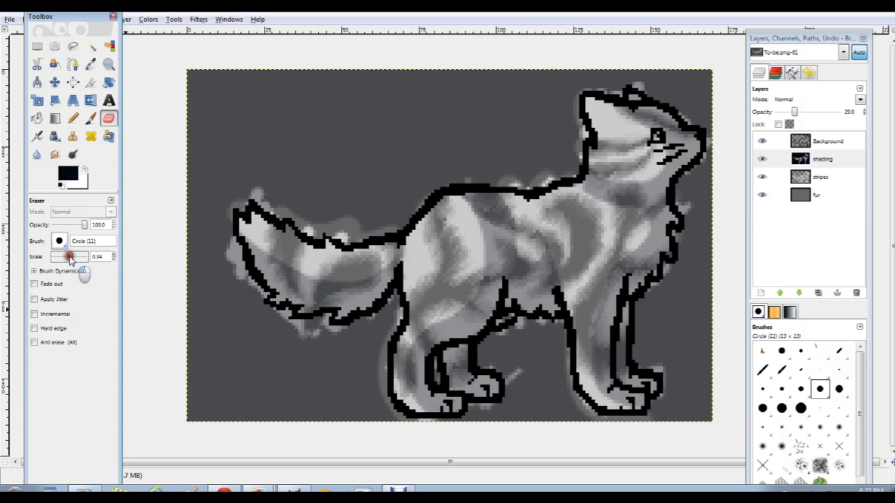
pyautogui.moveTo(445, 354)
pyautogui.mouseDown()
pyautogui.moveTo(464, 399)
pyautogui.moveTo(503, 397)
pyautogui.mouseUp()
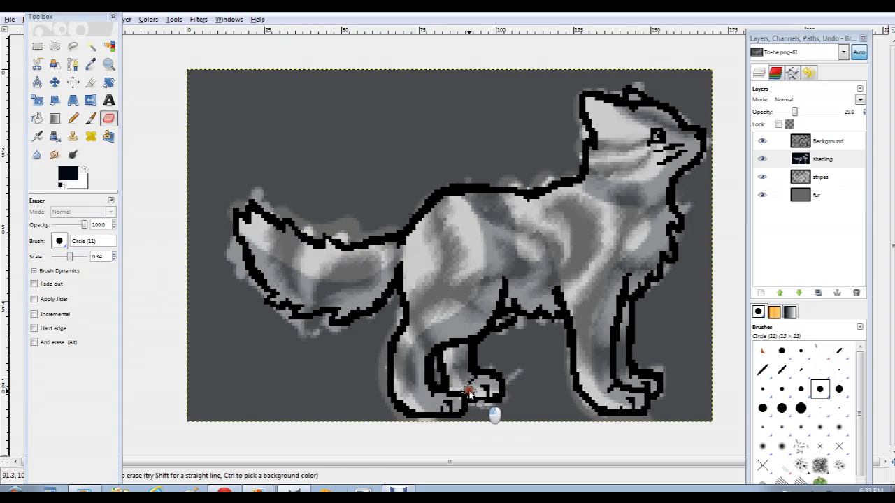
pyautogui.press('p')
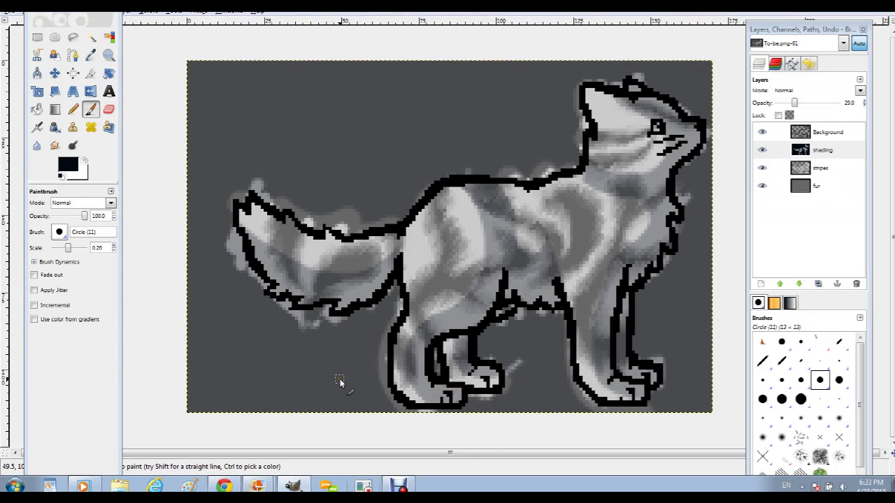
# Smudge shading across the back, front leg, paw, neck and shoulder, nudging opacity up.
pyautogui.click(55, 145)
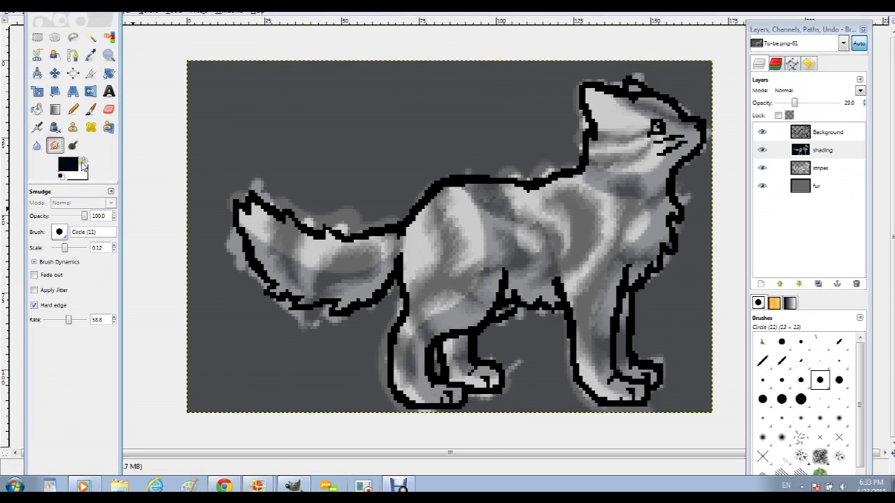
pyautogui.moveTo(510, 180)
pyautogui.mouseDown()
pyautogui.moveTo(543, 249)
pyautogui.moveTo(504, 203)
pyautogui.moveTo(455, 200)
pyautogui.moveTo(487, 236)
pyautogui.moveTo(492, 266)
pyautogui.moveTo(476, 303)
pyautogui.moveTo(447, 312)
pyautogui.moveTo(474, 285)
pyautogui.moveTo(466, 256)
pyautogui.mouseUp()
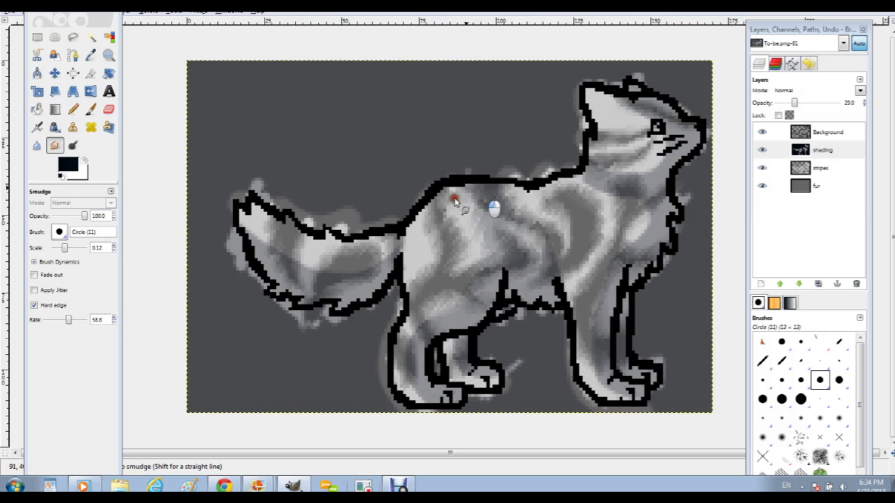
pyautogui.moveTo(430, 355)
pyautogui.mouseDown()
pyautogui.moveTo(435, 315)
pyautogui.moveTo(407, 373)
pyautogui.moveTo(426, 414)
pyautogui.moveTo(410, 373)
pyautogui.mouseUp()
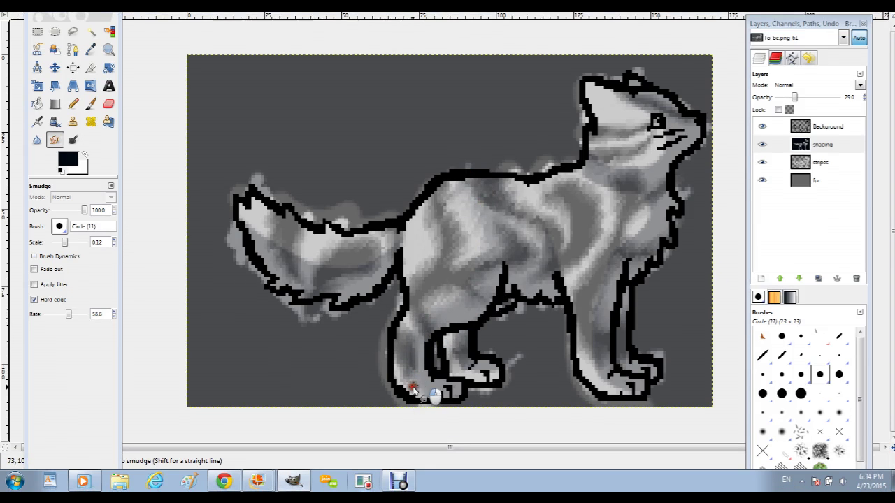
pyautogui.moveTo(820, 103); pyautogui.dragTo(804, 103)
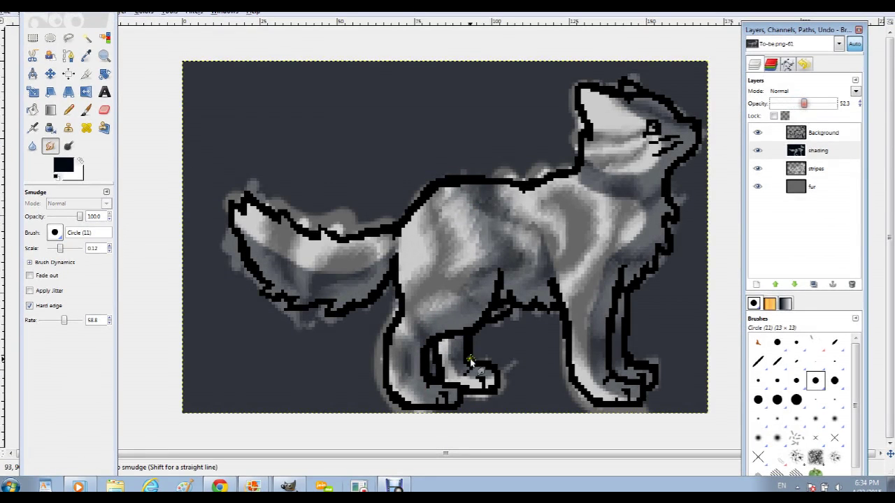
pyautogui.moveTo(448, 343)
pyautogui.mouseDown()
pyautogui.moveTo(456, 365)
pyautogui.moveTo(481, 377)
pyautogui.mouseUp()
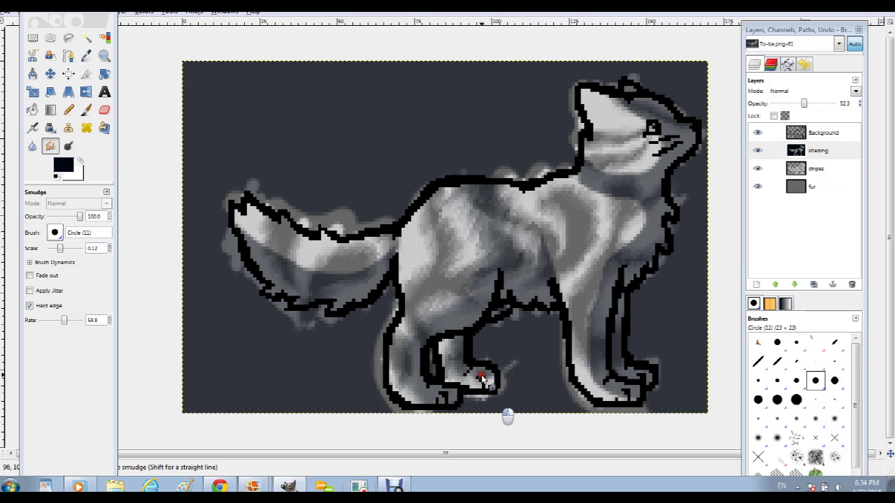
pyautogui.moveTo(500, 286)
pyautogui.mouseDown()
pyautogui.moveTo(450, 304)
pyautogui.moveTo(455, 309)
pyautogui.moveTo(488, 240)
pyautogui.moveTo(455, 202)
pyautogui.moveTo(461, 182)
pyautogui.mouseUp()
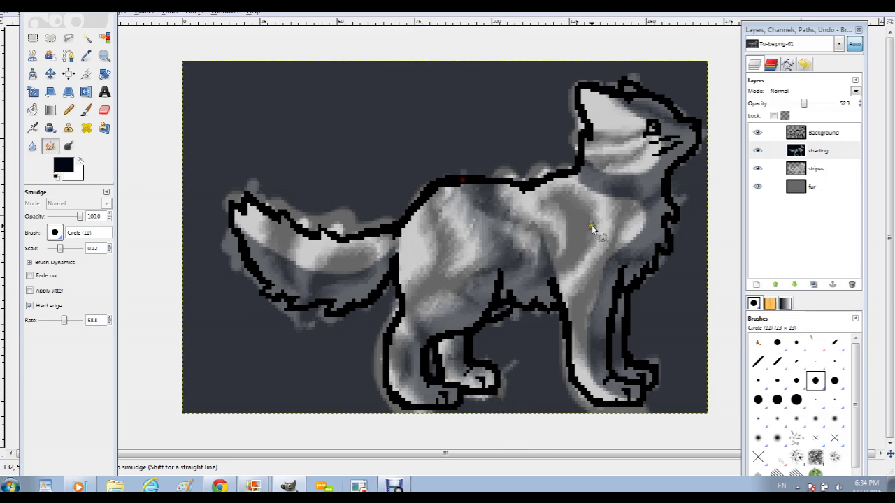
pyautogui.moveTo(574, 184)
pyautogui.mouseDown()
pyautogui.moveTo(604, 181)
pyautogui.moveTo(625, 219)
pyautogui.moveTo(595, 319)
pyautogui.moveTo(603, 396)
pyautogui.moveTo(619, 409)
pyautogui.moveTo(642, 398)
pyautogui.mouseUp()
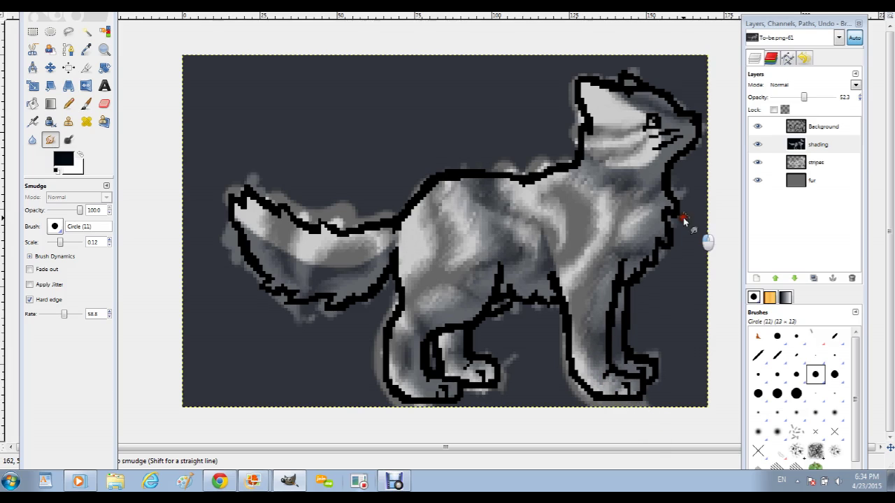
# Blend the shading over the chest, neck, face, eye area and top of the head.
pyautogui.moveTo(546, 274)
pyautogui.mouseDown()
pyautogui.moveTo(575, 258)
pyautogui.moveTo(591, 266)
pyautogui.moveTo(551, 274)
pyautogui.moveTo(566, 265)
pyautogui.moveTo(549, 203)
pyautogui.mouseUp()
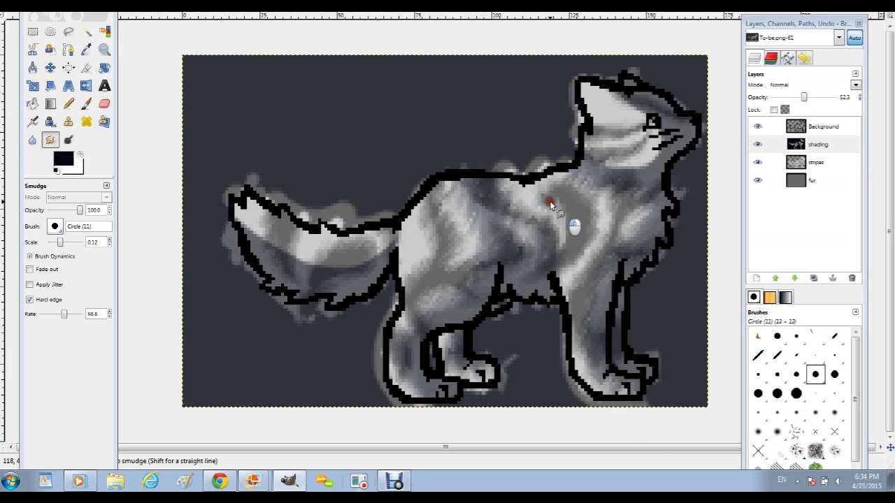
pyautogui.moveTo(559, 241); pyautogui.dragTo(553, 265)
pyautogui.moveTo(550, 216); pyautogui.dragTo(546, 242)
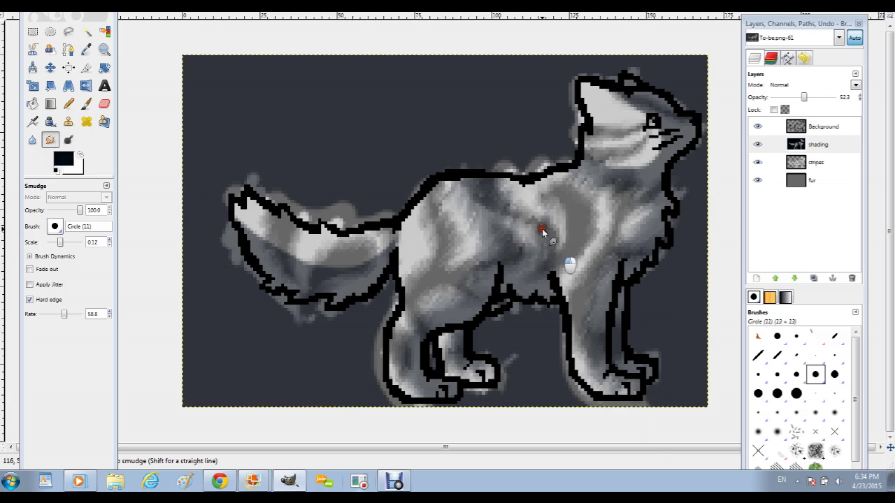
pyautogui.moveTo(599, 163)
pyautogui.mouseDown()
pyautogui.moveTo(639, 162)
pyautogui.moveTo(671, 175)
pyautogui.moveTo(622, 163)
pyautogui.moveTo(641, 101)
pyautogui.mouseUp()
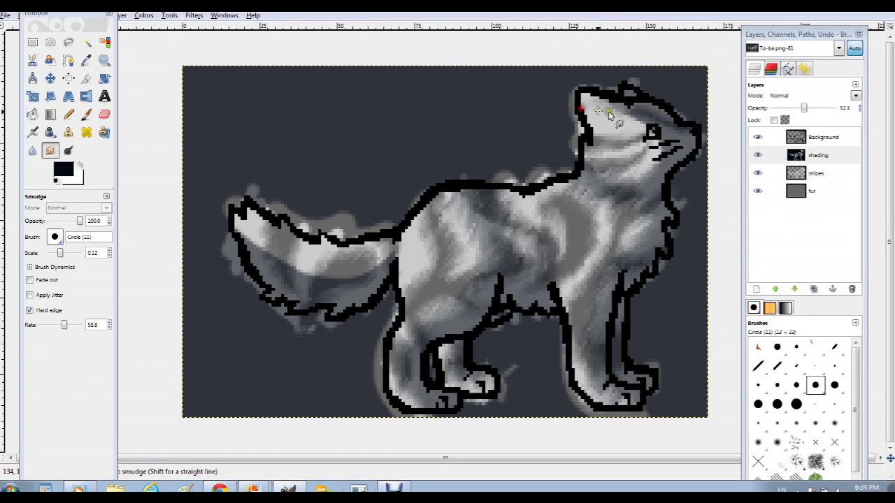
pyautogui.moveTo(647, 130)
pyautogui.mouseDown()
pyautogui.moveTo(668, 171)
pyautogui.moveTo(642, 195)
pyautogui.mouseUp()
pyautogui.moveTo(643, 154)
pyautogui.mouseDown()
pyautogui.moveTo(594, 116)
pyautogui.moveTo(639, 147)
pyautogui.moveTo(604, 121)
pyautogui.moveTo(632, 143)
pyautogui.mouseUp()
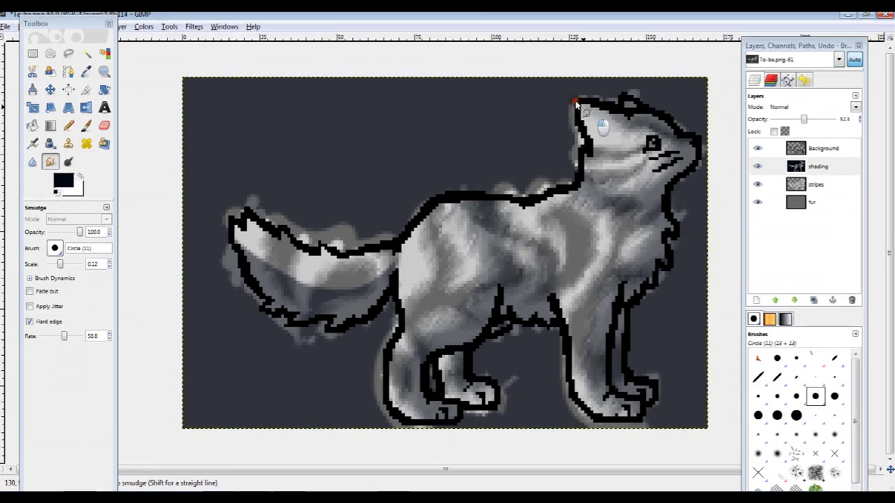
# Smudge the tail, belly and shoulder fur, then raise shading layer opacity to 65.4.
pyautogui.moveTo(344, 300)
pyautogui.mouseDown()
pyautogui.moveTo(356, 282)
pyautogui.moveTo(273, 280)
pyautogui.moveTo(238, 254)
pyautogui.mouseUp()
pyautogui.moveTo(357, 285)
pyautogui.mouseDown()
pyautogui.moveTo(410, 259)
pyautogui.moveTo(407, 231)
pyautogui.mouseUp()
pyautogui.moveTo(352, 314)
pyautogui.mouseDown()
pyautogui.moveTo(392, 287)
pyautogui.moveTo(328, 308)
pyautogui.moveTo(300, 287)
pyautogui.moveTo(294, 262)
pyautogui.moveTo(256, 265)
pyautogui.moveTo(238, 232)
pyautogui.mouseUp()
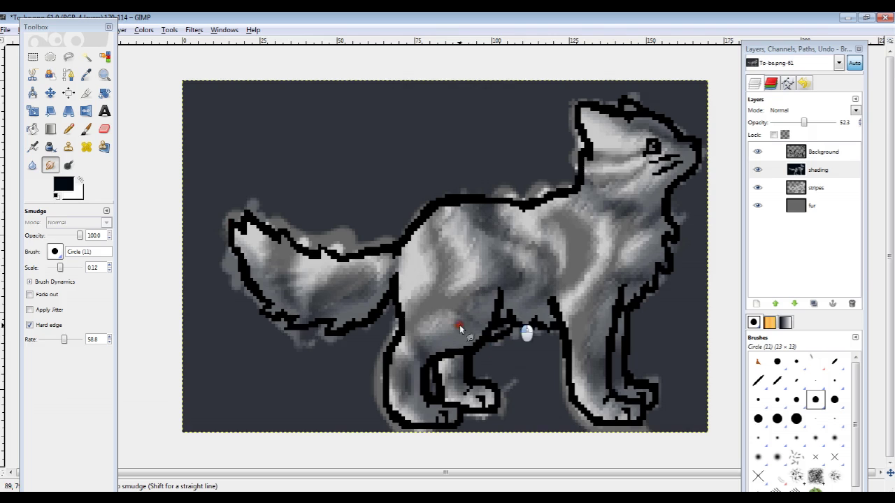
pyautogui.moveTo(460, 324); pyautogui.dragTo(458, 319)
pyautogui.moveTo(475, 268); pyautogui.dragTo(457, 191)
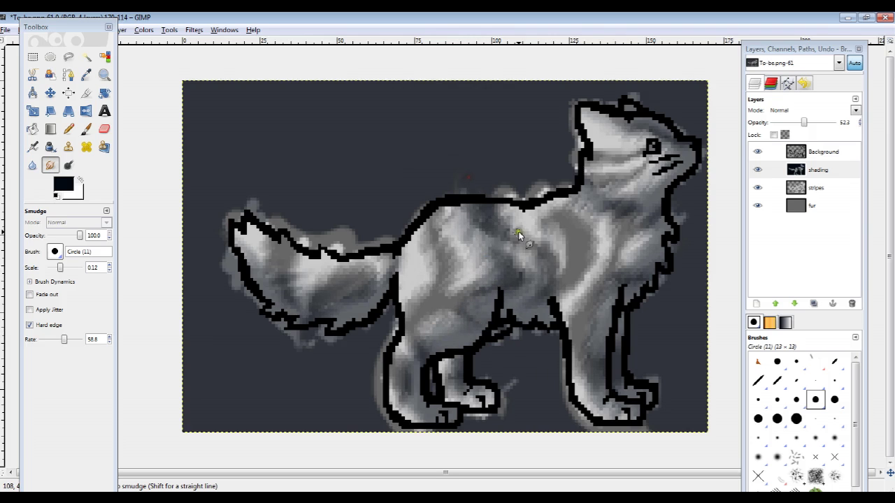
pyautogui.moveTo(496, 238); pyautogui.dragTo(513, 251)
pyautogui.moveTo(619, 254)
pyautogui.mouseDown()
pyautogui.moveTo(599, 233)
pyautogui.moveTo(669, 234)
pyautogui.moveTo(618, 289)
pyautogui.moveTo(647, 237)
pyautogui.mouseUp()
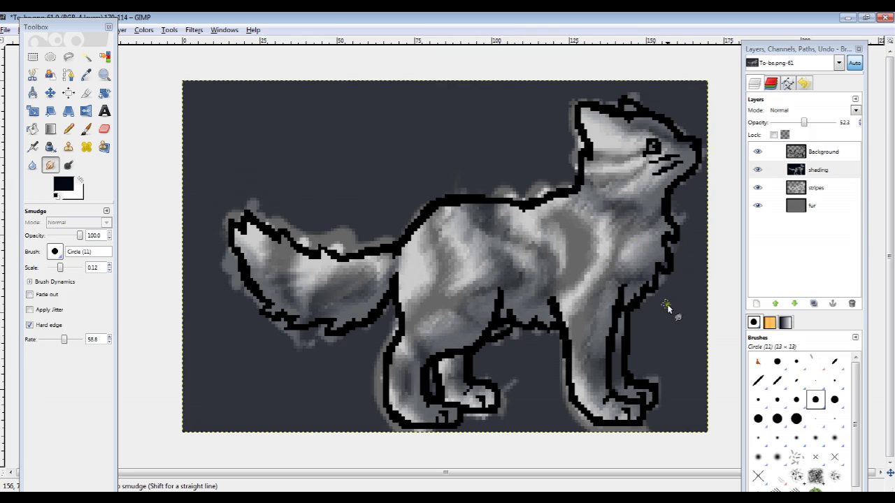
pyautogui.moveTo(807, 126); pyautogui.dragTo(814, 125)
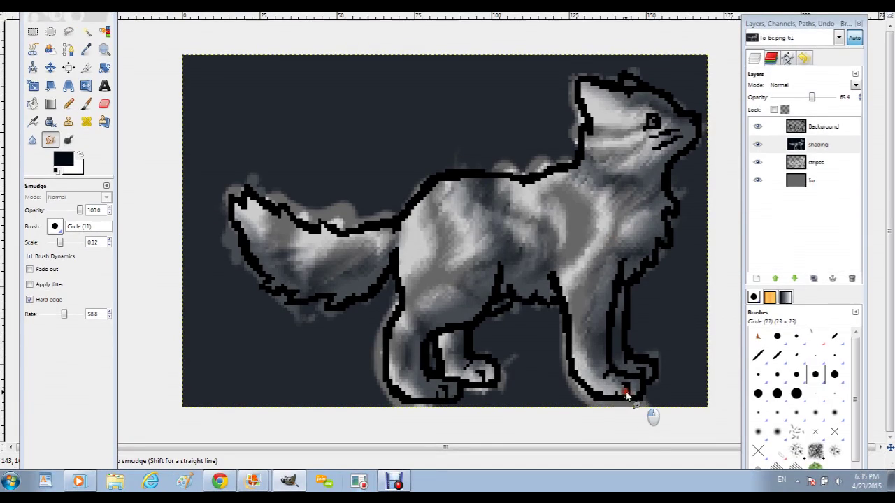
# Smudge the hind foot, front paw, leg-to-chest fur, tail base and neck-to-chest fur.
pyautogui.moveTo(437, 401); pyautogui.dragTo(395, 361)
pyautogui.moveTo(416, 304)
pyautogui.mouseDown()
pyautogui.moveTo(472, 343)
pyautogui.moveTo(490, 391)
pyautogui.moveTo(506, 384)
pyautogui.mouseUp()
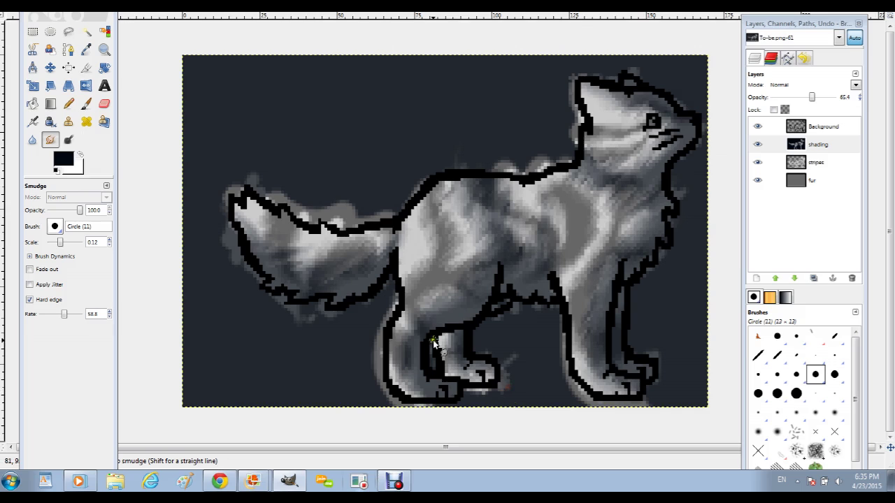
pyautogui.moveTo(422, 321)
pyautogui.mouseDown()
pyautogui.moveTo(472, 296)
pyautogui.moveTo(476, 264)
pyautogui.moveTo(449, 180)
pyautogui.mouseUp()
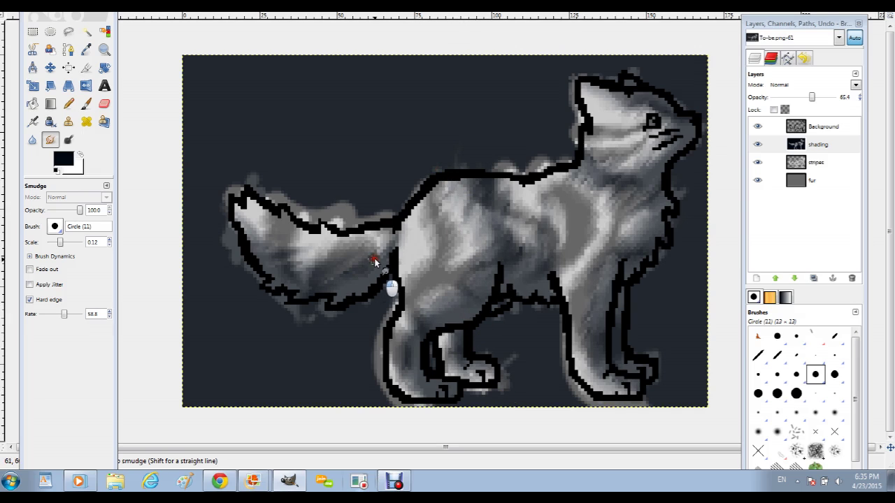
pyautogui.moveTo(399, 226); pyautogui.dragTo(391, 253)
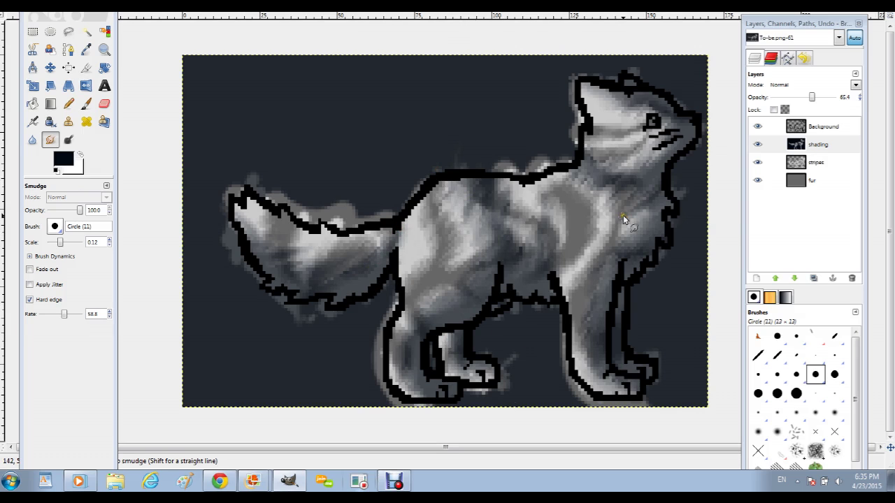
pyautogui.moveTo(626, 169)
pyautogui.mouseDown()
pyautogui.moveTo(627, 155)
pyautogui.moveTo(629, 197)
pyautogui.moveTo(669, 212)
pyautogui.moveTo(652, 253)
pyautogui.mouseUp()
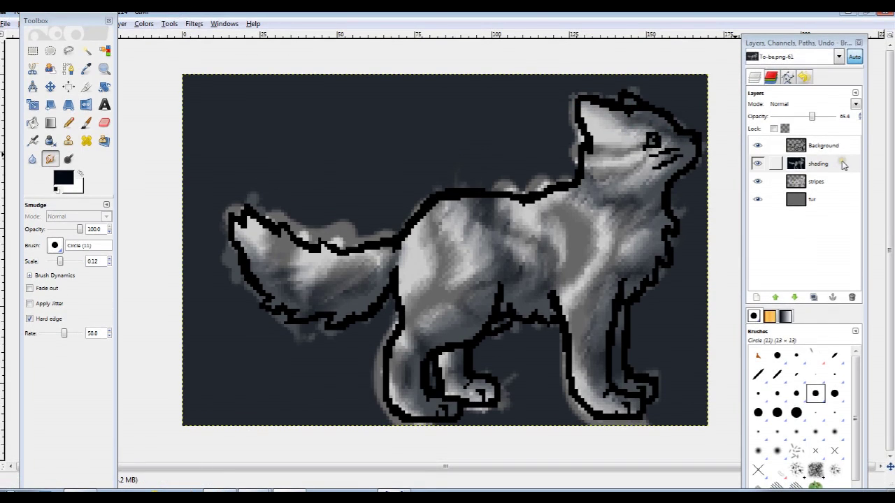
pyautogui.click(756, 298)
pyautogui.write('earpink')
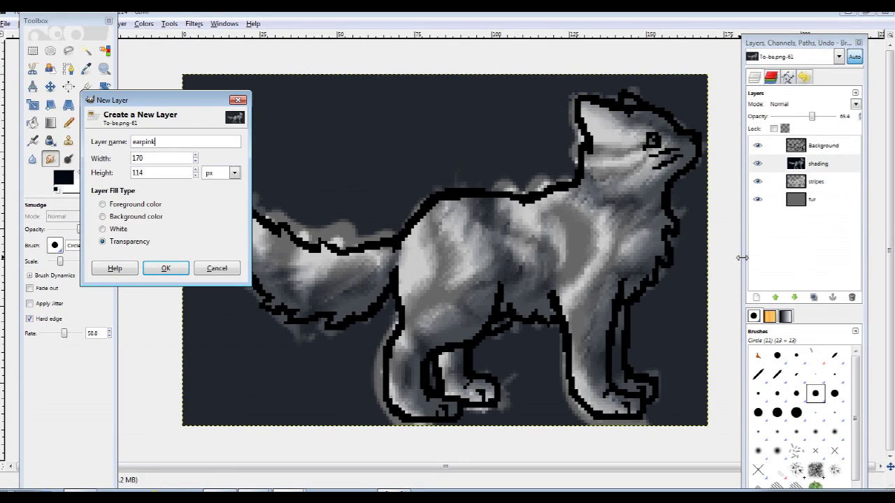
# Create the 'earpink' layer and paint a muted pink inside the cat's ear.
pyautogui.press('Return')
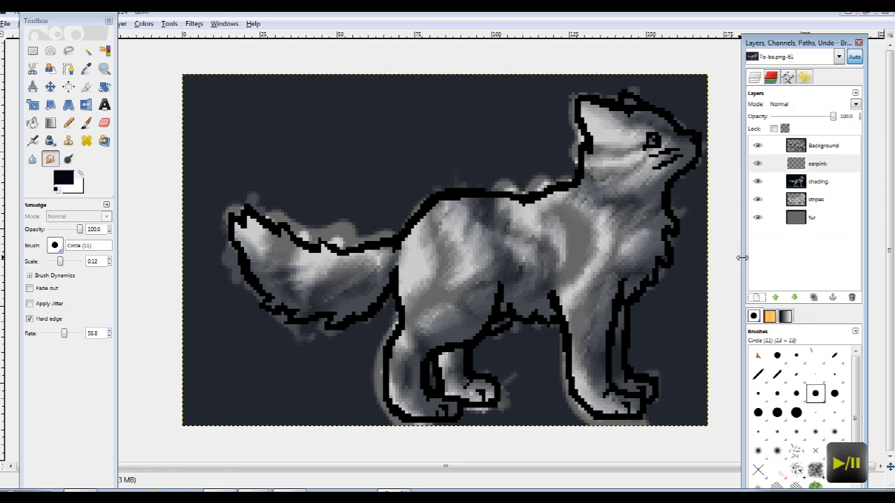
pyautogui.click(90, 122)
pyautogui.click(68, 179)
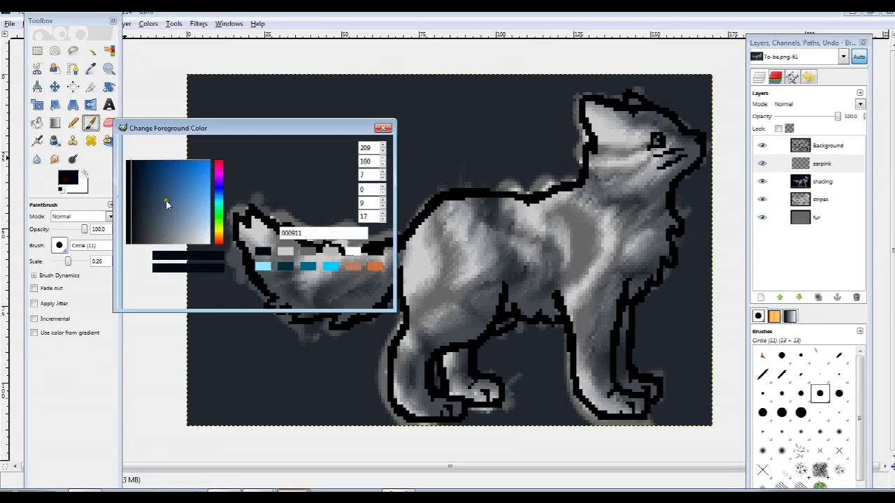
pyautogui.moveTo(220, 182); pyautogui.dragTo(219, 166)
pyautogui.moveTo(191, 224); pyautogui.dragTo(181, 231)
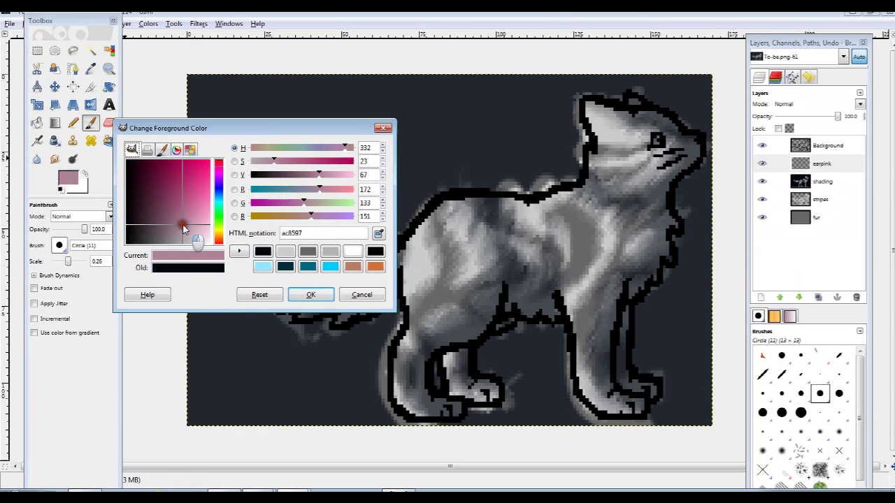
pyautogui.click(308, 296)
pyautogui.moveTo(601, 120); pyautogui.dragTo(591, 111)
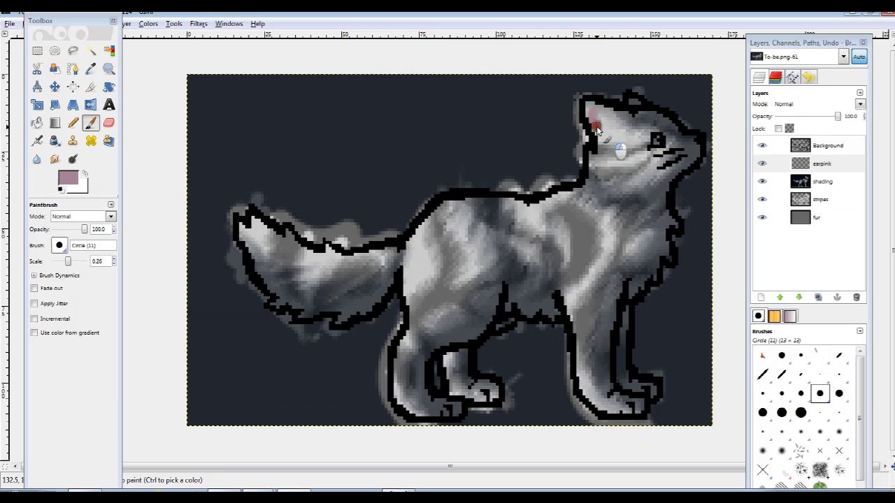
# Smudge the pink inner ear softly into the surrounding grey fur.
pyautogui.press('s')
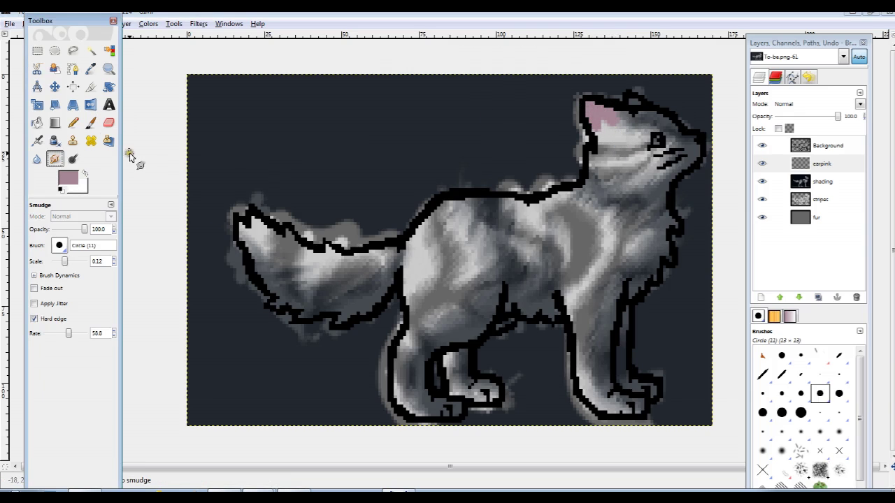
pyautogui.click(108, 122)
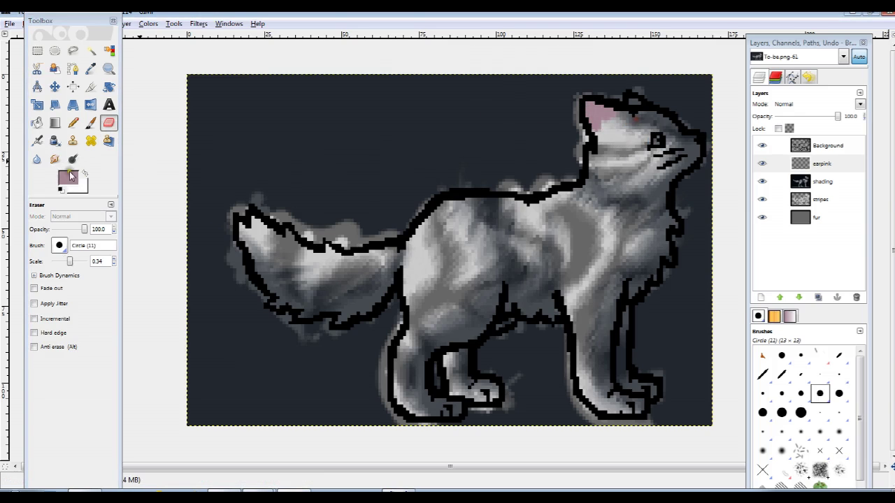
pyautogui.click(54, 159)
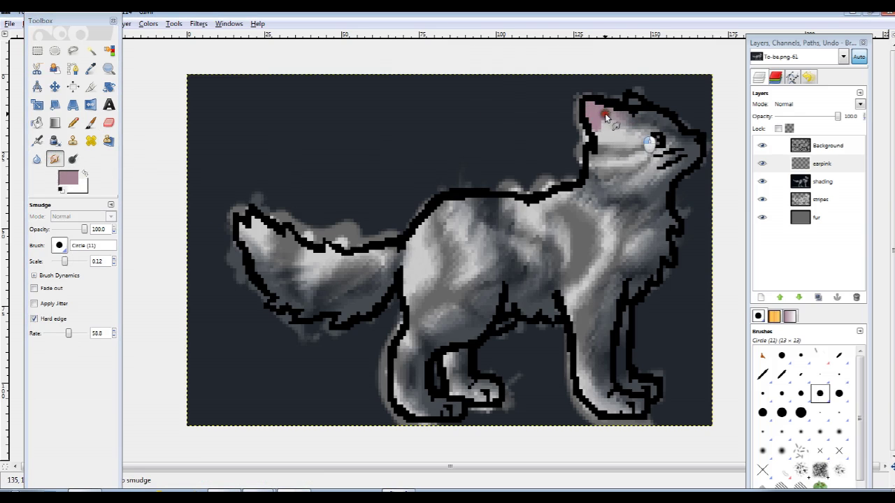
pyautogui.moveTo(603, 128); pyautogui.dragTo(590, 112)
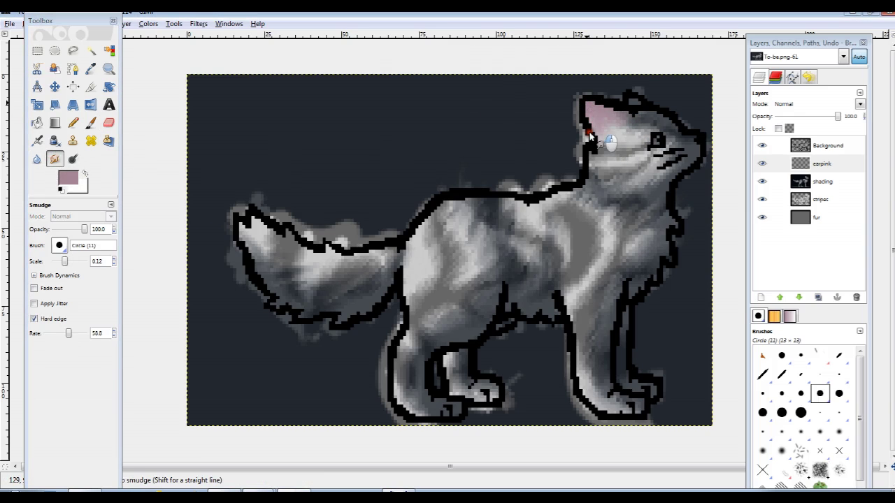
pyautogui.moveTo(617, 117)
pyautogui.mouseDown()
pyautogui.moveTo(624, 133)
pyautogui.moveTo(601, 116)
pyautogui.moveTo(629, 130)
pyautogui.mouseUp()
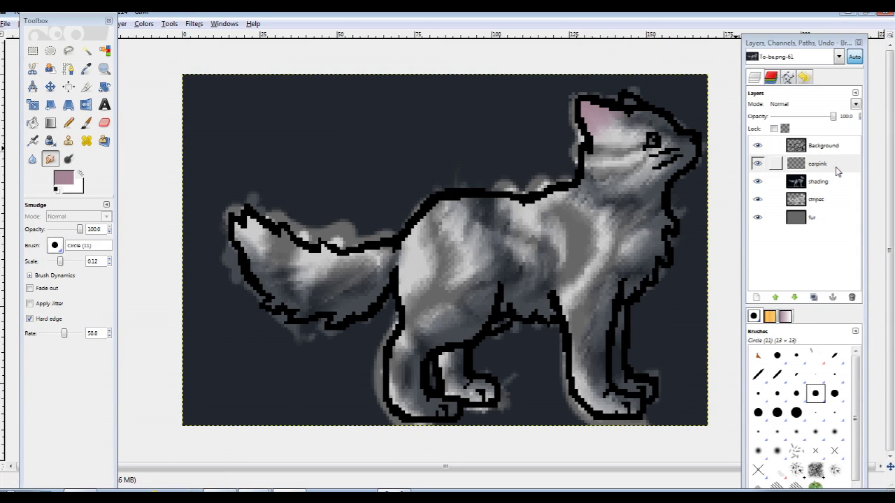
pyautogui.click(839, 146)
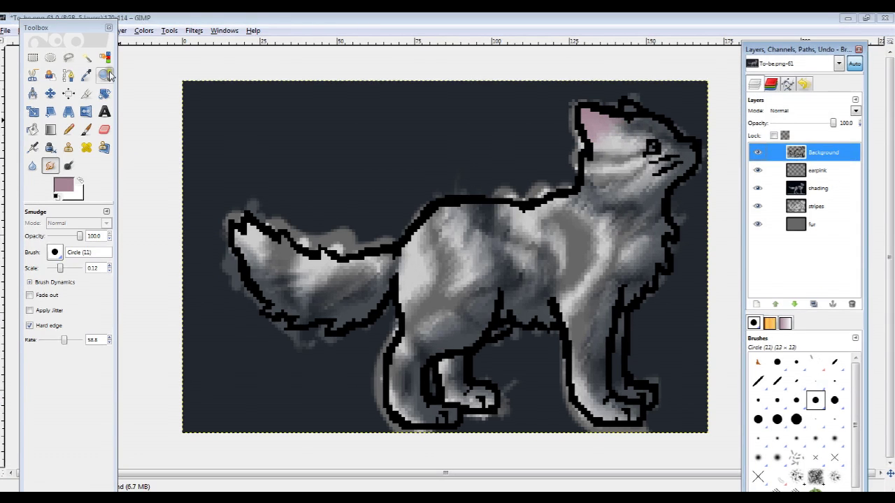
# Zoom in on the eye, choose the Pencil and pick a light blue colour.
pyautogui.click(107, 75)
pyautogui.click(598, 144)
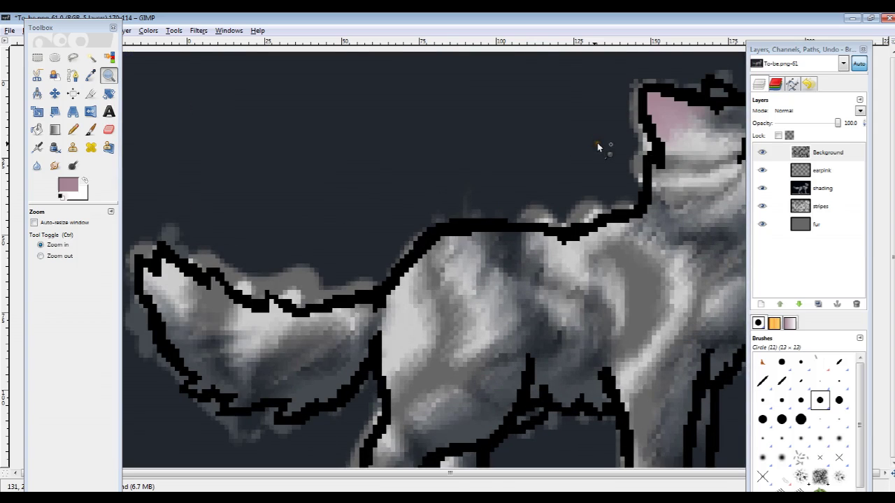
pyautogui.press('+')
pyautogui.press('+')
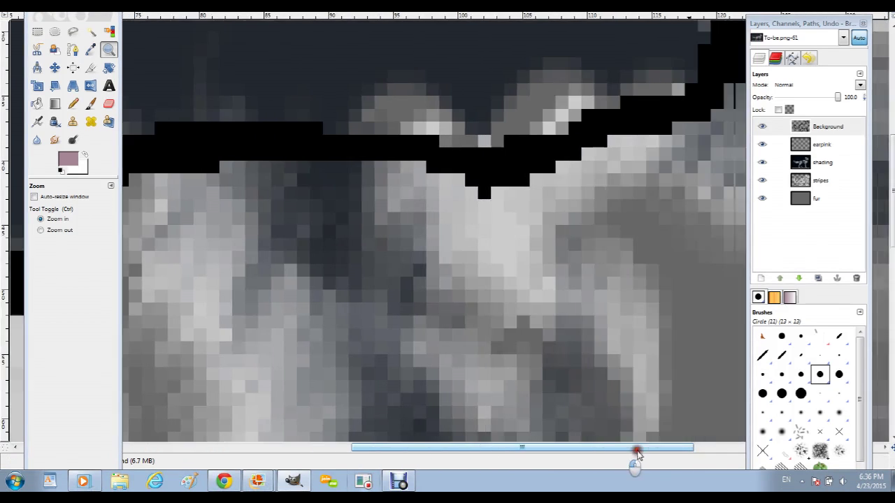
pyautogui.moveTo(636, 449); pyautogui.dragTo(799, 455)
pyautogui.scroll(3, 639, 256)
pyautogui.scroll(3, 452, 374)
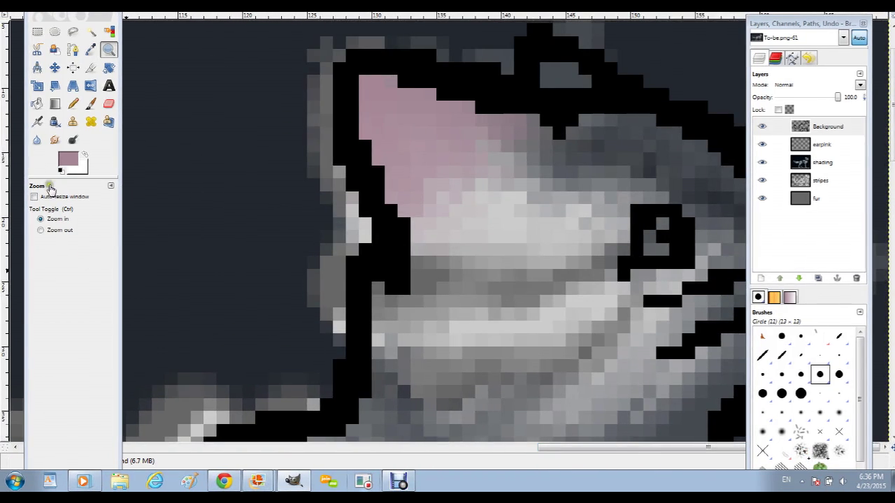
pyautogui.click(73, 105)
pyautogui.click(68, 159)
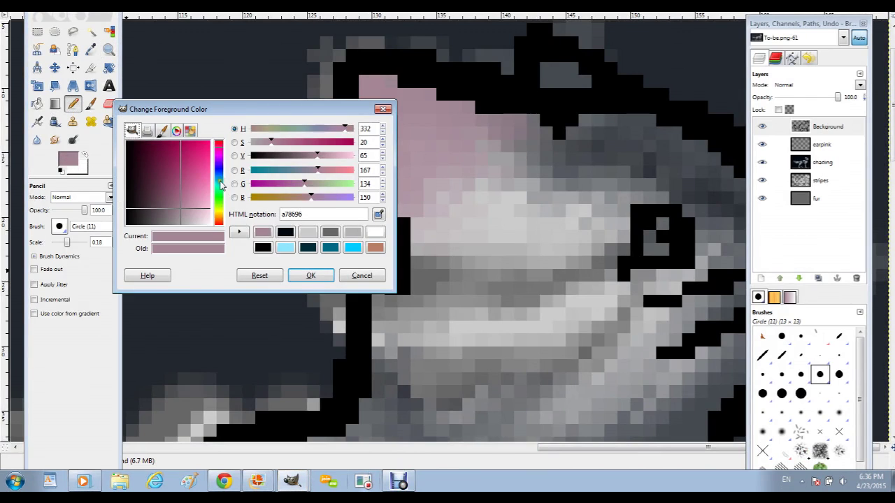
pyautogui.click(220, 183)
pyautogui.moveTo(208, 172); pyautogui.dragTo(192, 185)
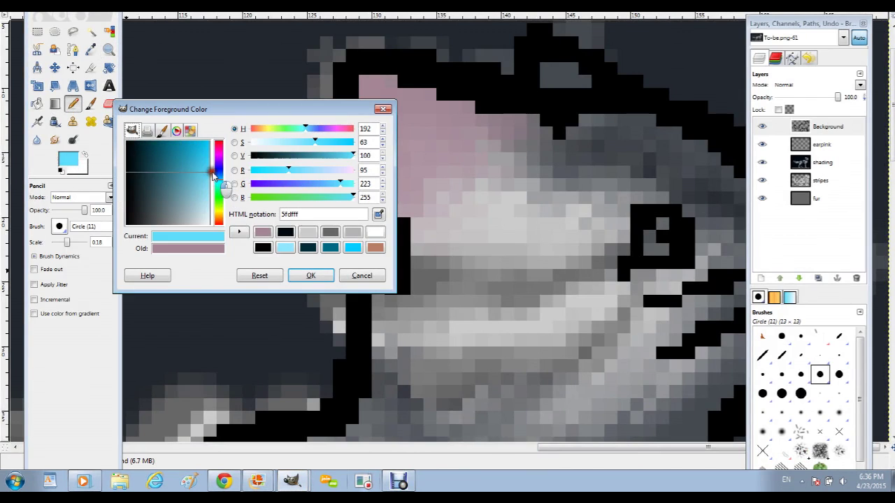
pyautogui.click(311, 275)
# Paint one-pixel eye pixels in light blue, dark 284c55 and pale 95d1e0.
pyautogui.moveTo(68, 242); pyautogui.dragTo(37, 243)
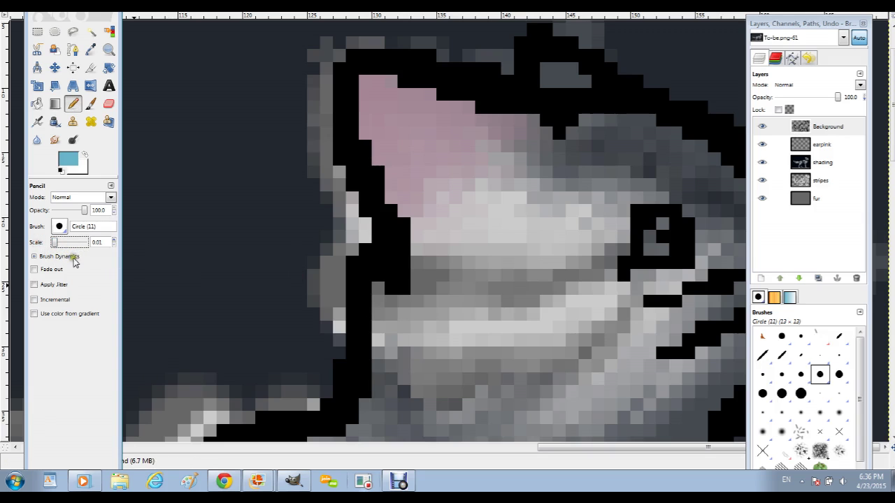
pyautogui.click(648, 248)
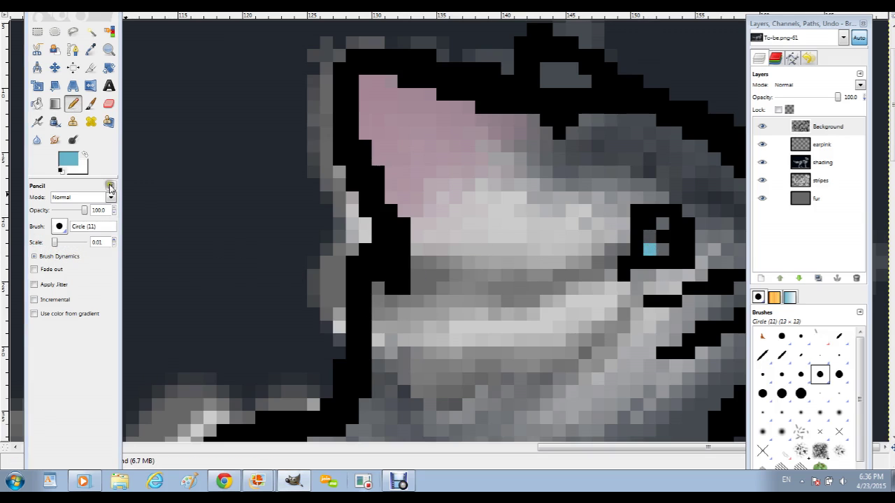
pyautogui.click(67, 159)
pyautogui.moveTo(165, 181); pyautogui.dragTo(155, 180)
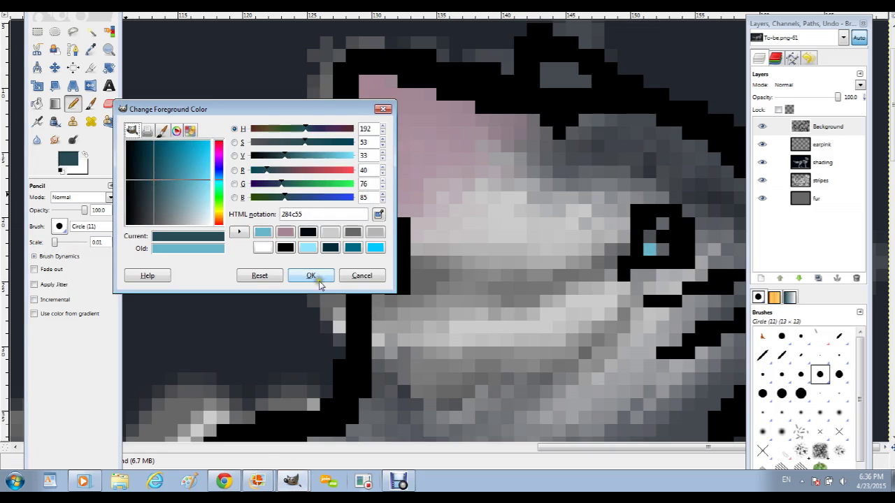
pyautogui.click(311, 277)
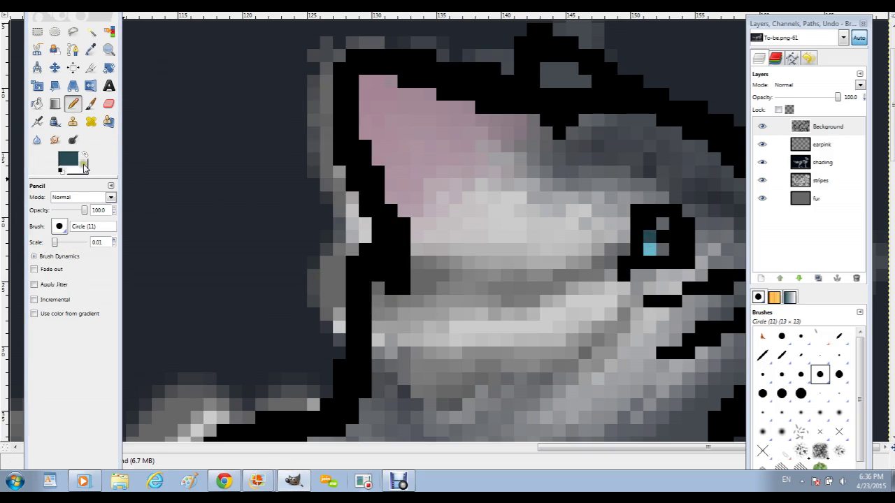
pyautogui.click(68, 160)
pyautogui.click(200, 197)
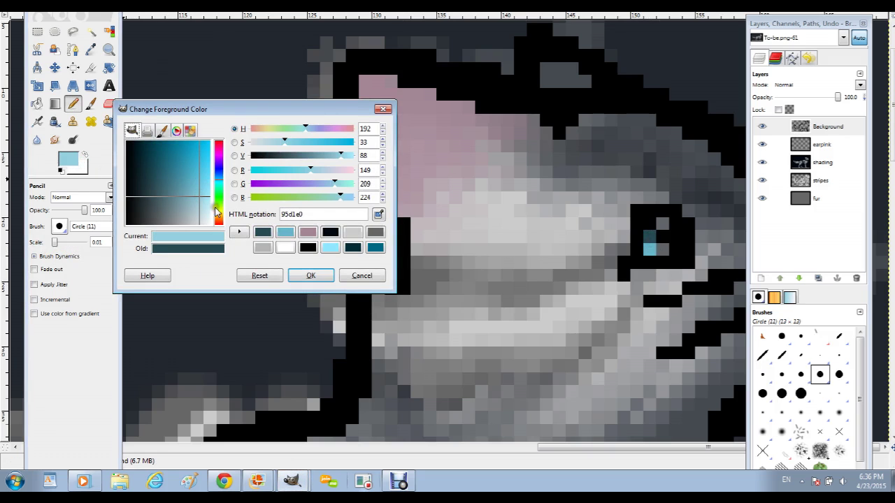
pyautogui.click(207, 202)
pyautogui.click(308, 275)
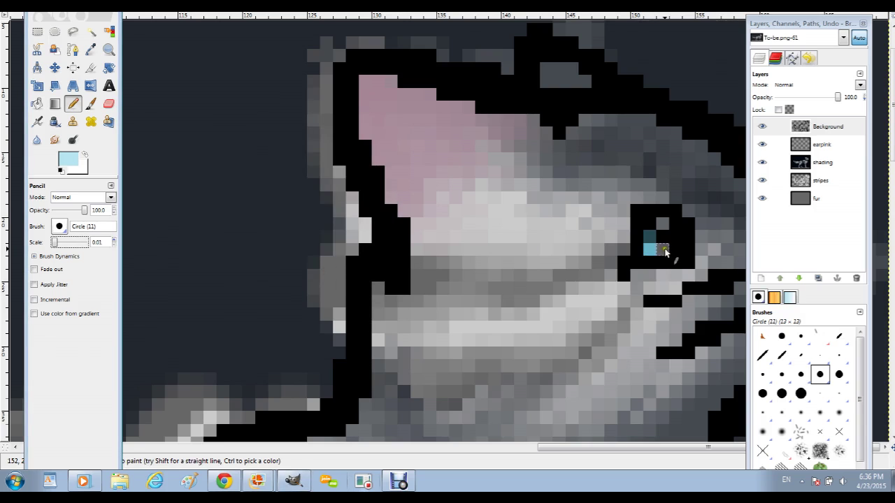
# Add a white highlight pixel to the cat's eye.
pyautogui.click(68, 159)
pyautogui.click(180, 190)
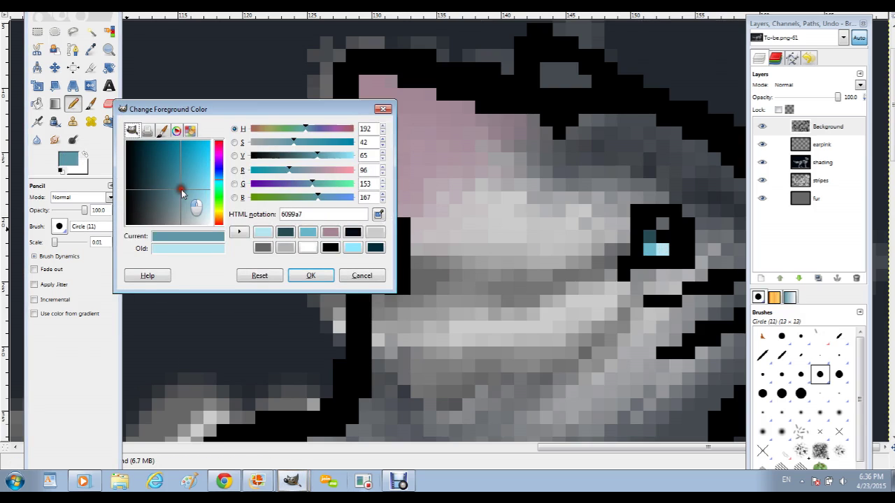
pyautogui.click(307, 246)
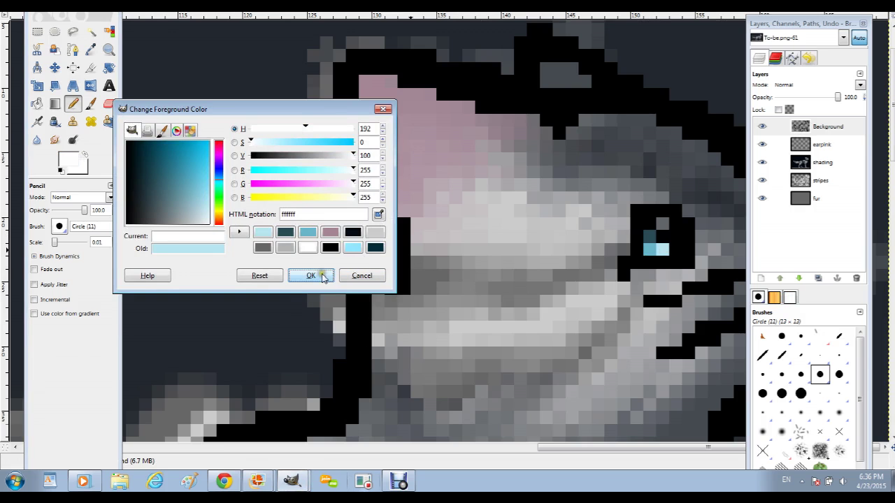
pyautogui.click(321, 276)
pyautogui.click(663, 223)
# Exit full screen and zoom back out to see the whole cat.
pyautogui.press('F11')
pyautogui.click(108, 75)
pyautogui.click(40, 256)
pyautogui.click(392, 213)
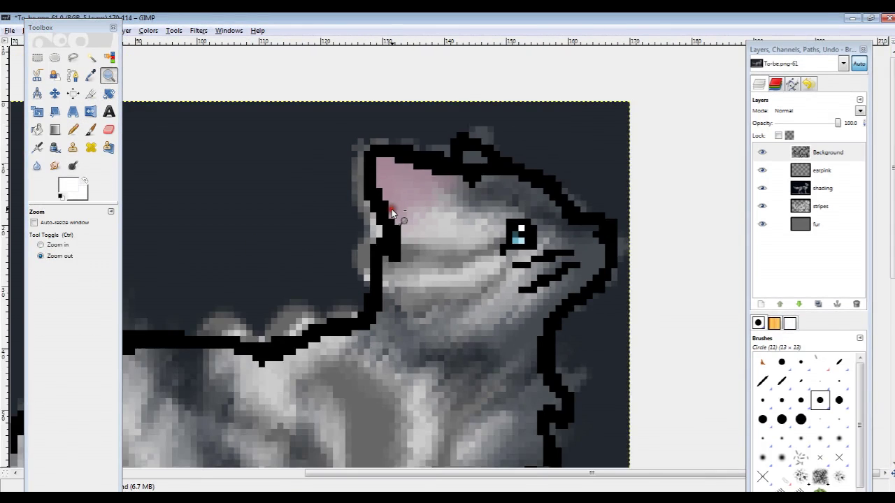
pyautogui.click(392, 214)
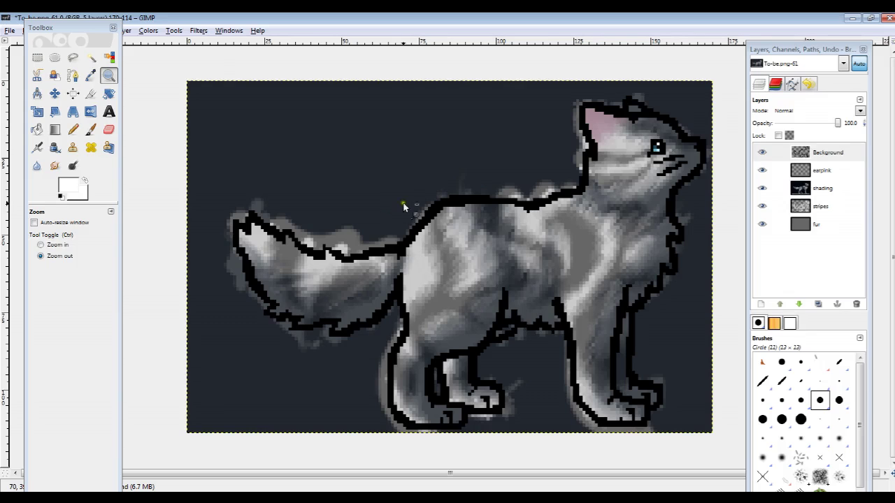
# Fuzzy-select the dark background and cut it from the shading, stripes and fur layers.
pyautogui.click(91, 57)
pyautogui.click(367, 149)
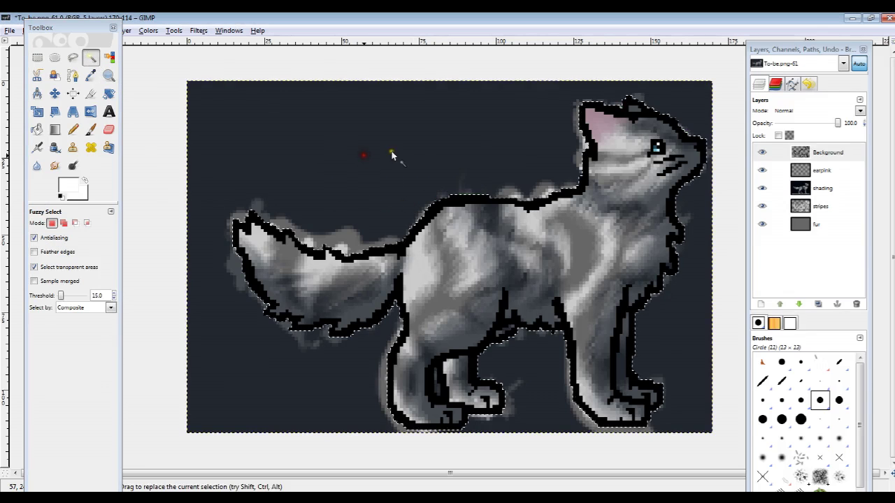
pyautogui.click(836, 170)
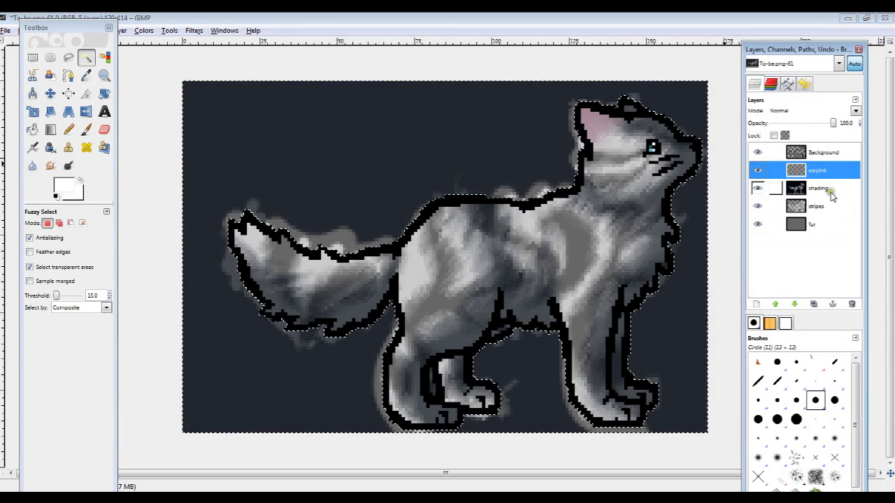
pyautogui.click(829, 189)
pyautogui.hotkey('ctrl', 'x')
pyautogui.click(839, 207)
pyautogui.hotkey('ctrl', 'x')
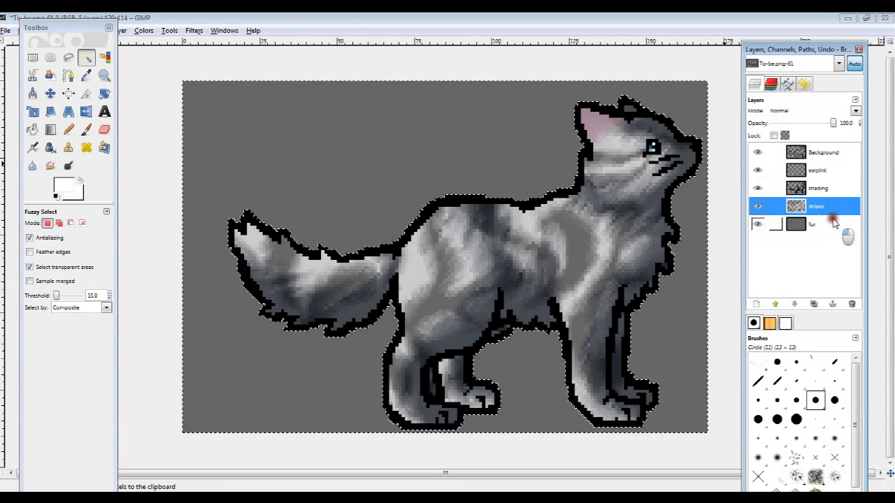
pyautogui.click(846, 225)
pyautogui.hotkey('ctrl', 'x')
# Select a small front-leg area and step through each layer back to Background.
pyautogui.click(843, 153)
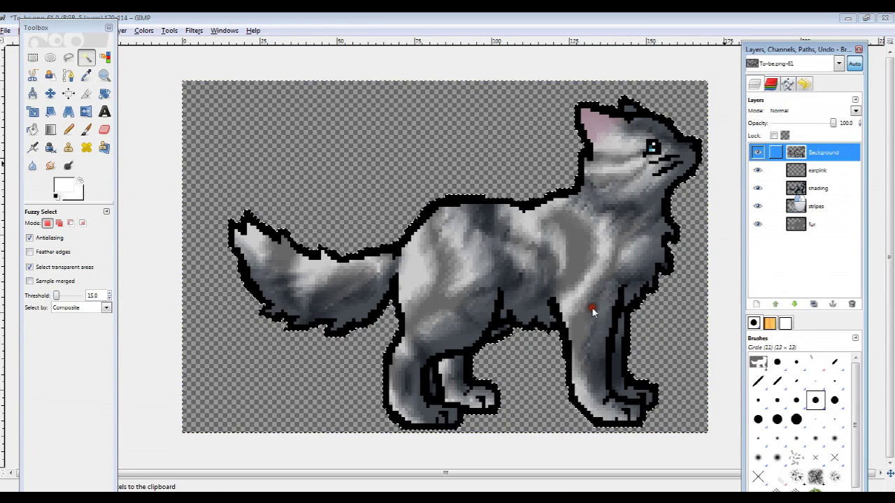
pyautogui.click(439, 384)
pyautogui.click(829, 170)
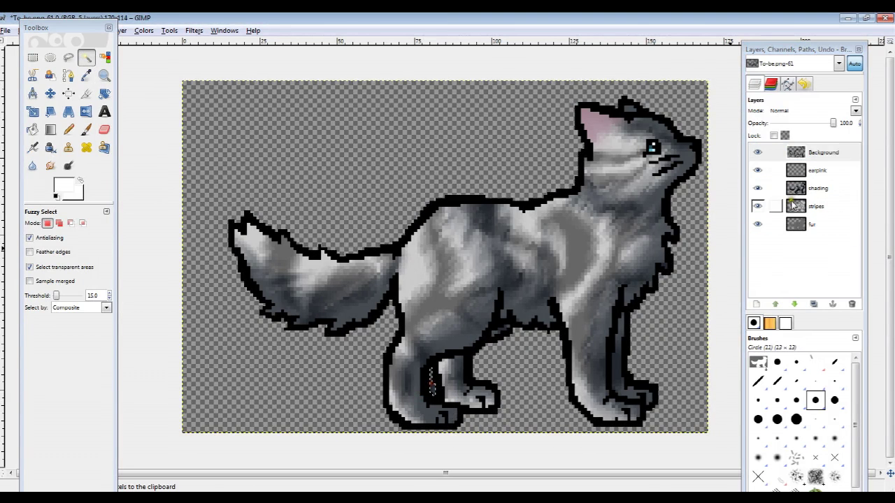
pyautogui.click(829, 188)
pyautogui.click(827, 207)
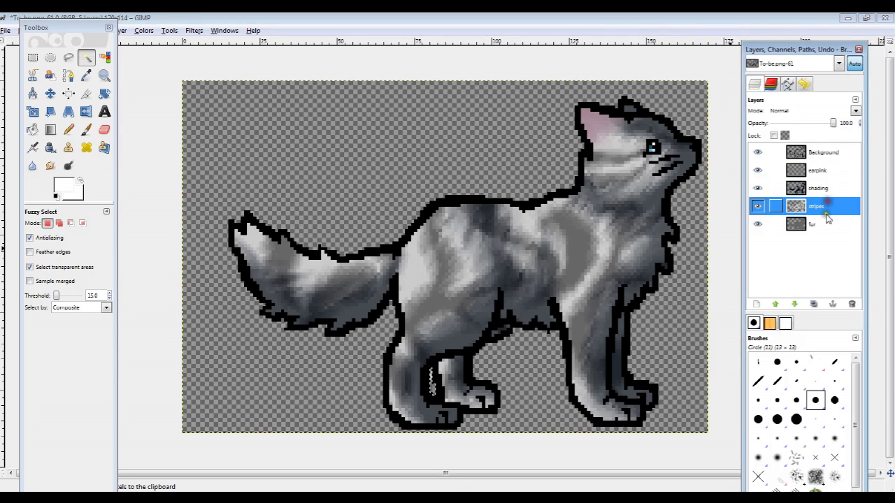
pyautogui.click(827, 224)
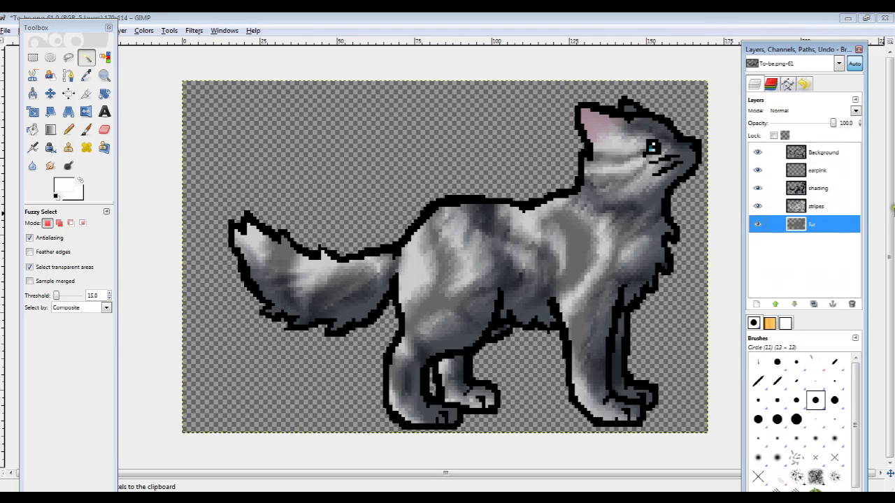
pyautogui.click(819, 152)
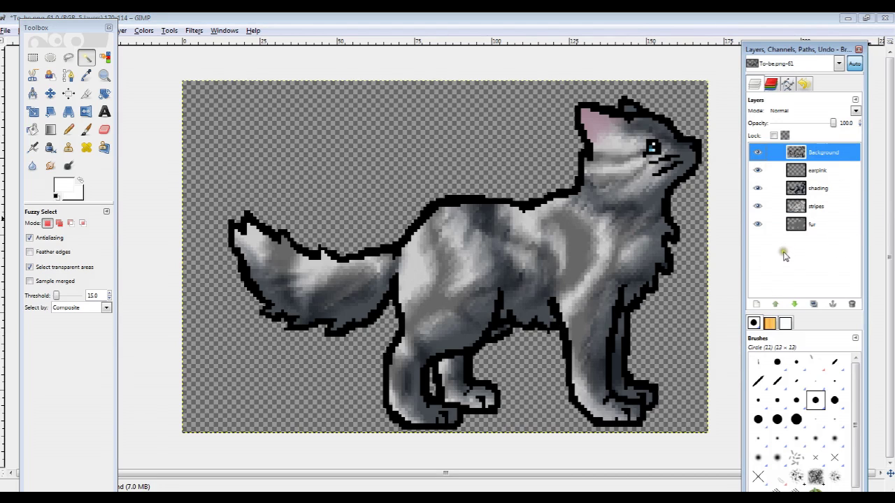